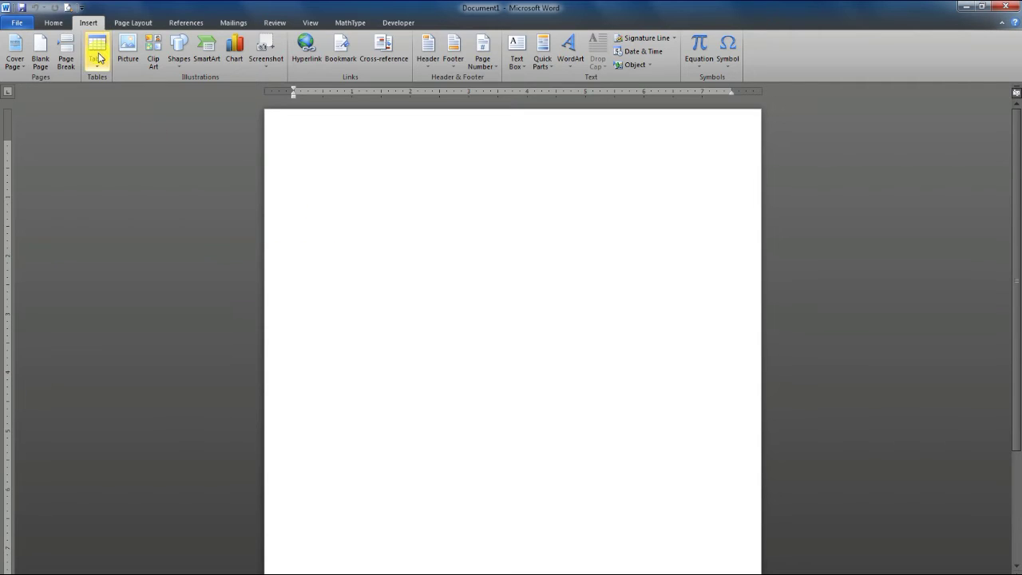
# - Open the Clip Art pane and replace the old search term 'computer' with SCHOOL
pyautogui.click(52, 22)
pyautogui.click(89, 24)
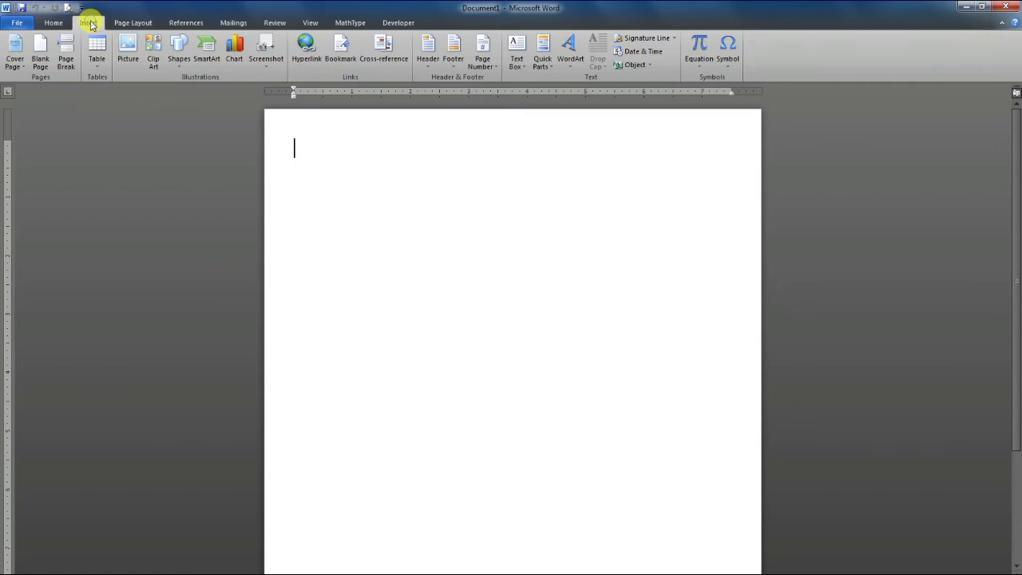
pyautogui.click(154, 59)
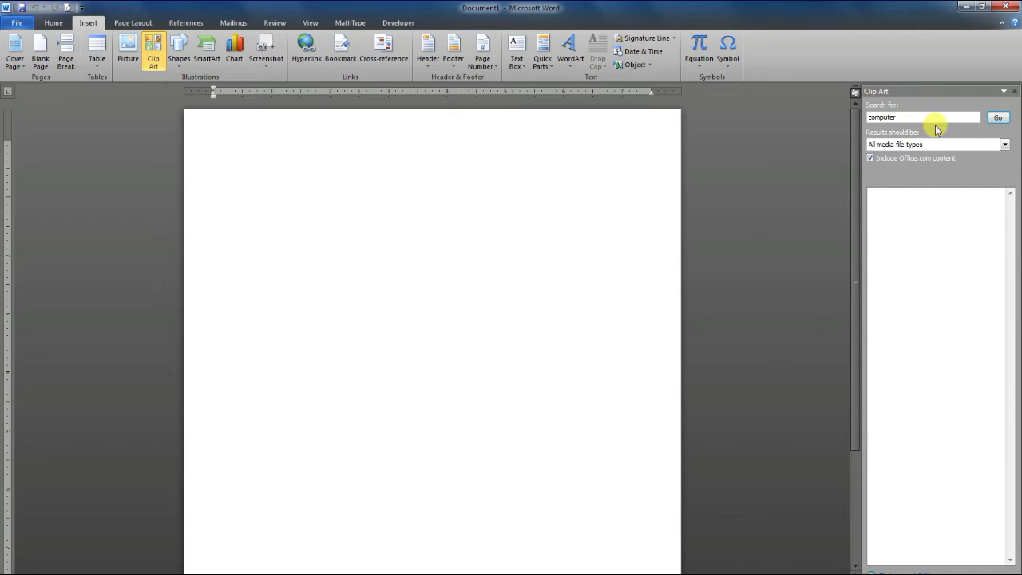
pyautogui.moveTo(942, 119); pyautogui.dragTo(875, 118)
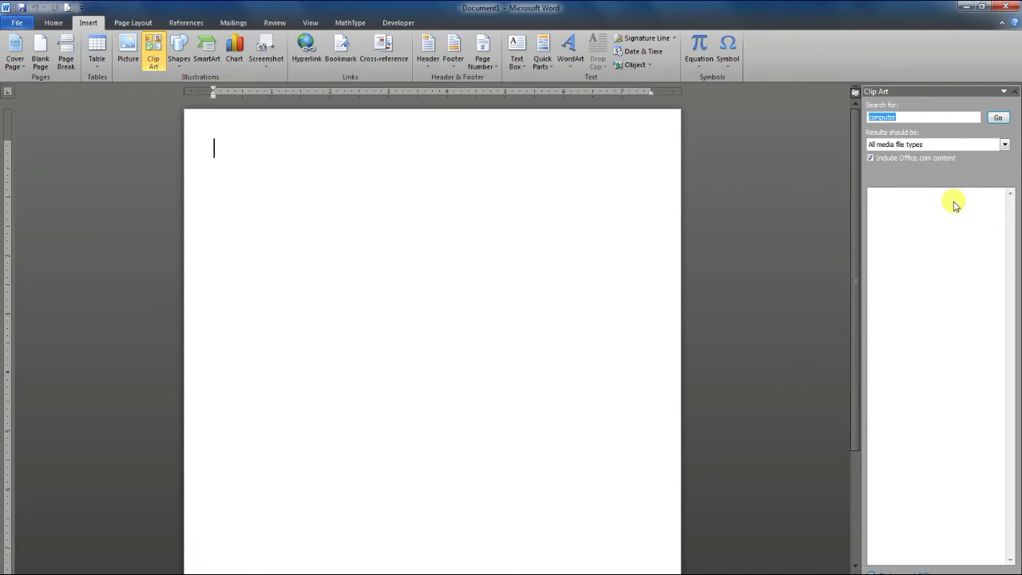
pyautogui.write('c')
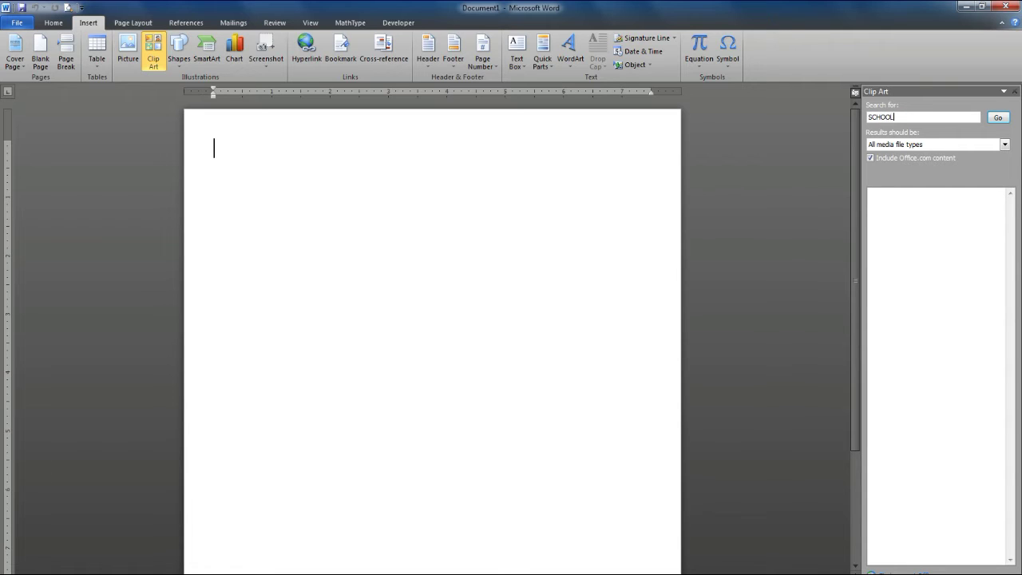
# - Search clip art for SCHOOL and pick the school bus thumbnail from the results
pyautogui.click(996, 120)
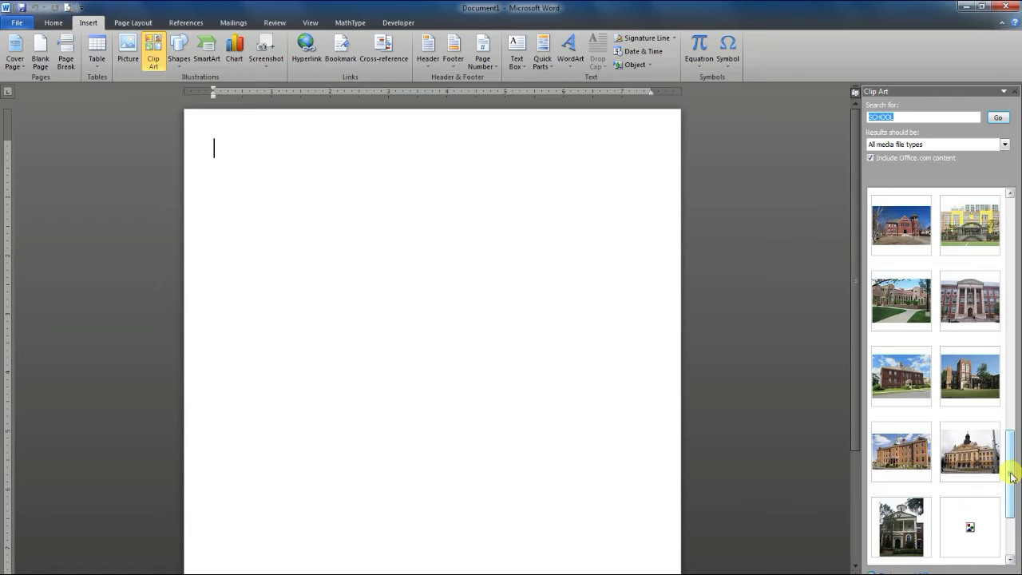
pyautogui.moveTo(1011, 477); pyautogui.dragTo(1016, 236)
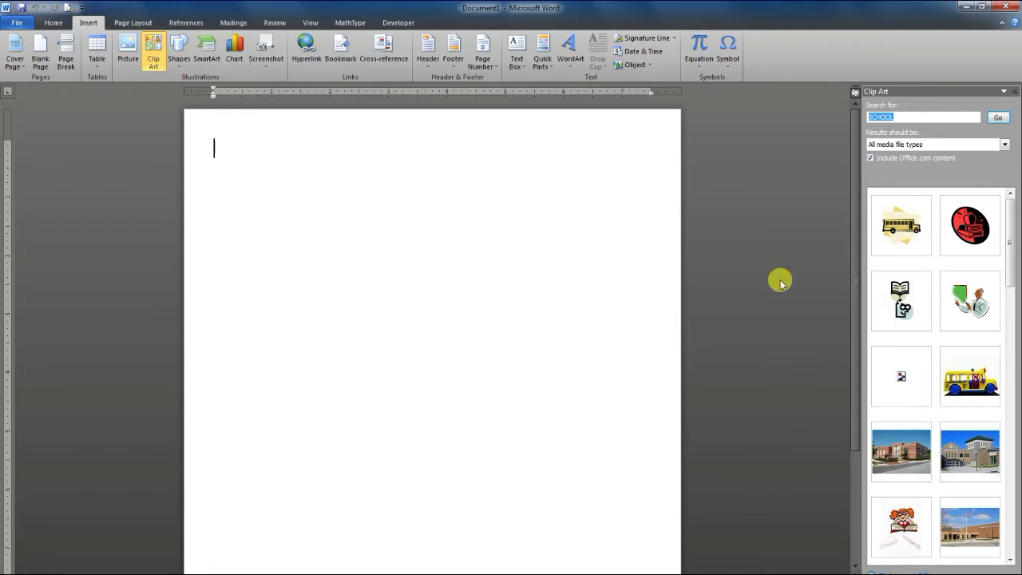
pyautogui.click(966, 374)
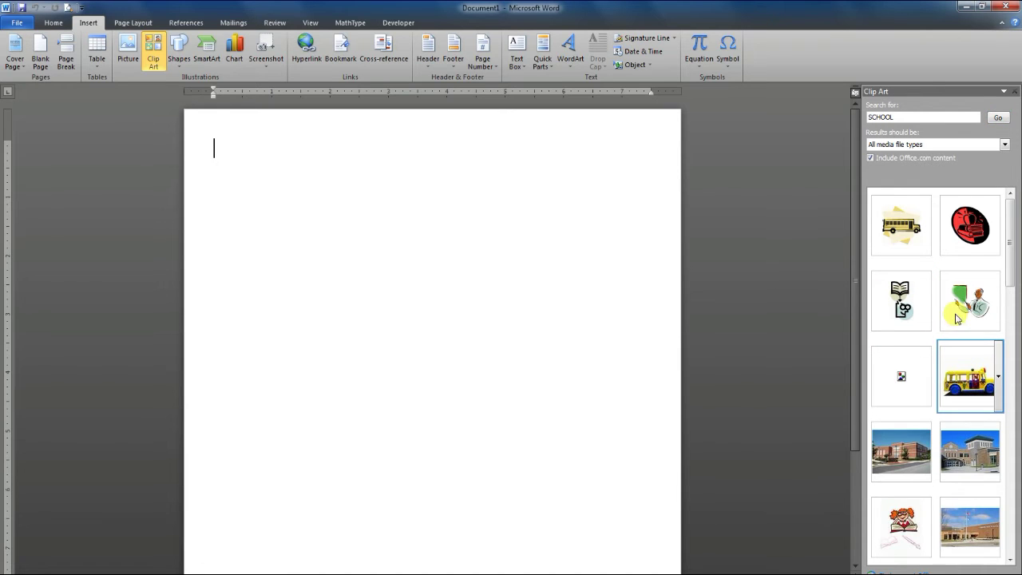
# - Insert the school bus clip art and set its text wrapping to Behind Text
pyautogui.click(965, 374)
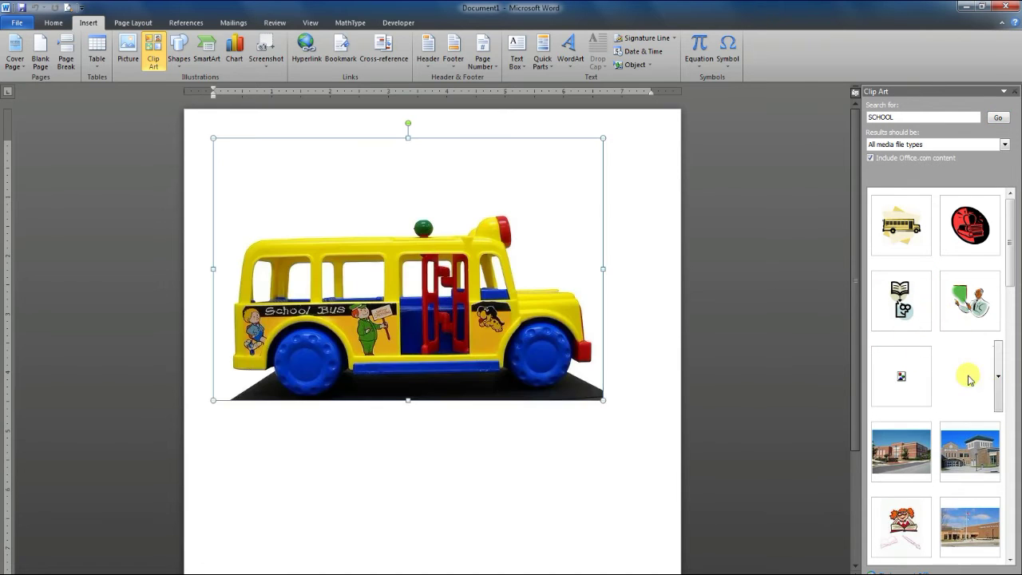
pyautogui.click(395, 301)
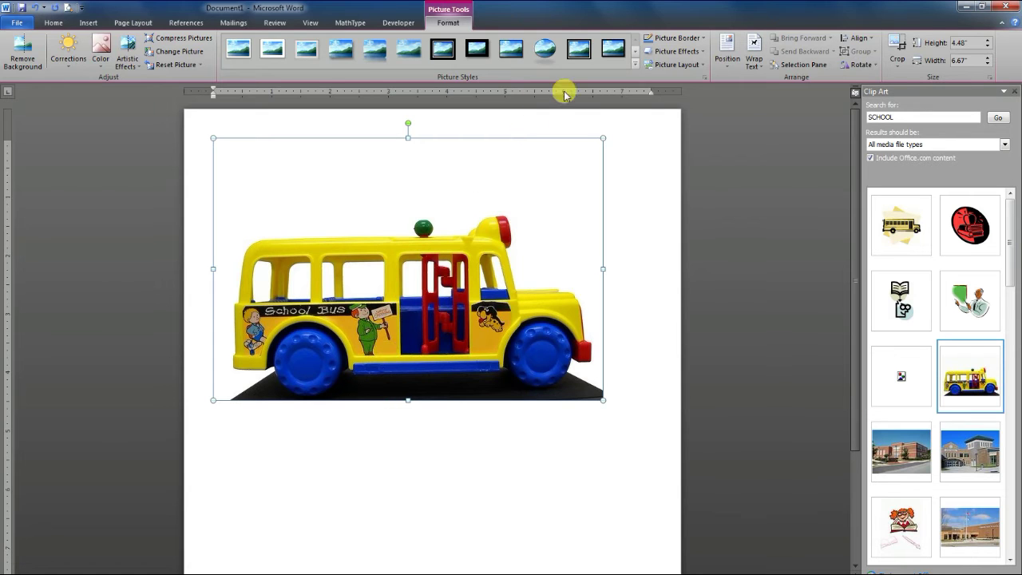
pyautogui.click(754, 63)
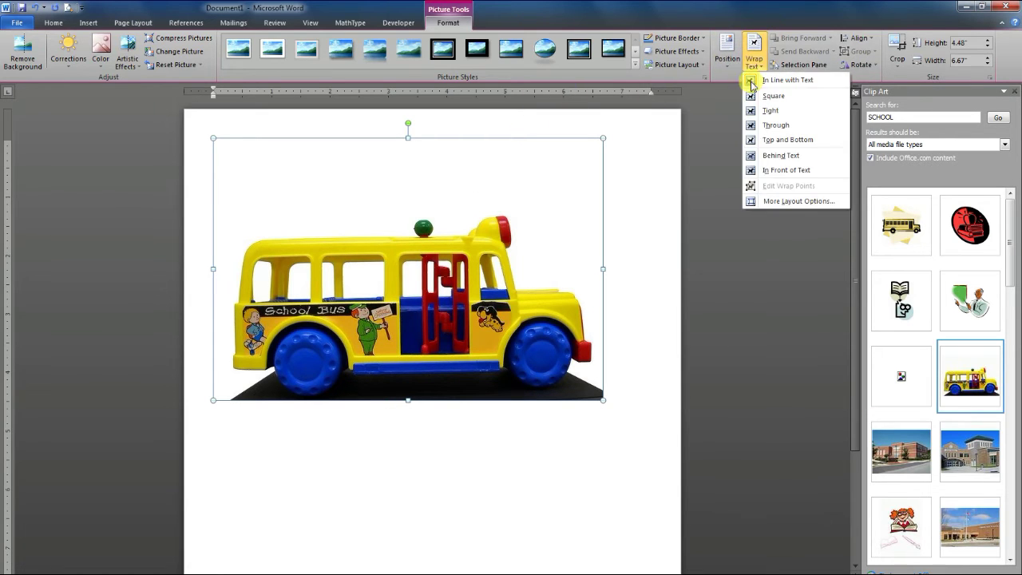
pyautogui.click(771, 158)
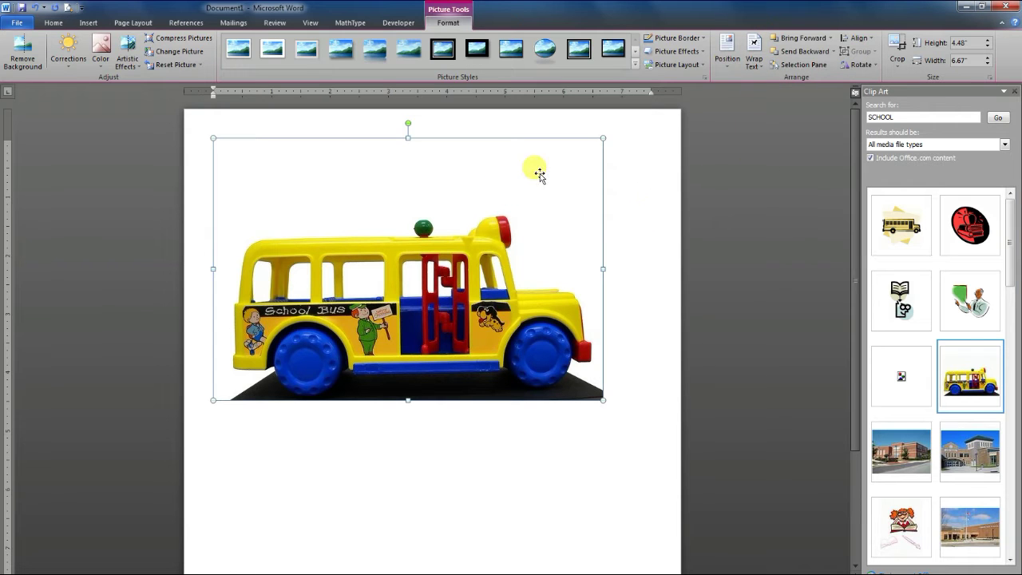
# - Move the bus near the top of the page and size it to 1.74" by 4.23"
pyautogui.moveTo(521, 234)
pyautogui.mouseDown()
pyautogui.moveTo(509, 308)
pyautogui.moveTo(554, 245)
pyautogui.mouseUp()
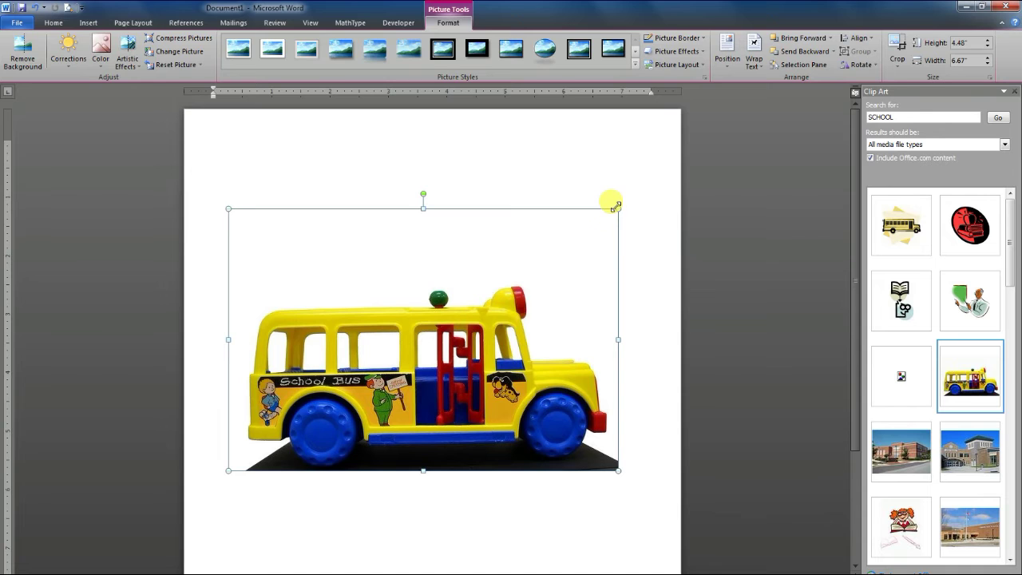
pyautogui.moveTo(618, 209); pyautogui.dragTo(387, 364)
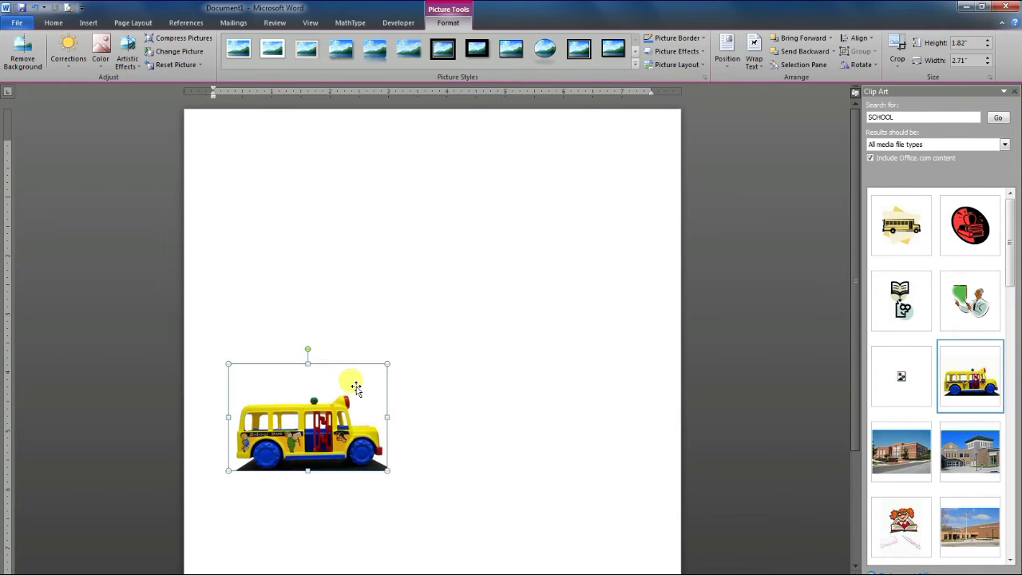
pyautogui.moveTo(357, 385); pyautogui.dragTo(523, 228)
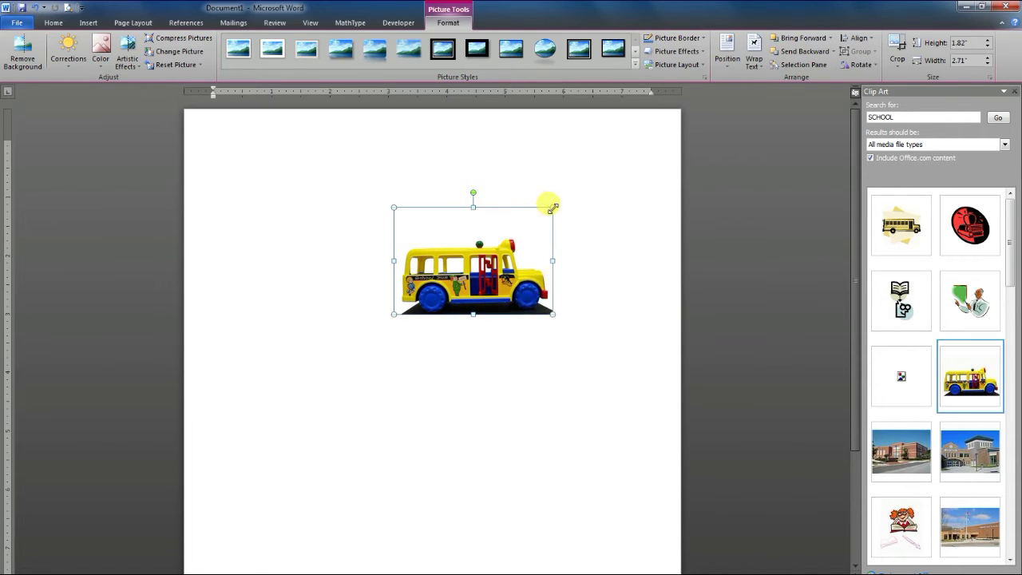
pyautogui.moveTo(543, 214)
pyautogui.mouseDown()
pyautogui.moveTo(462, 277)
pyautogui.moveTo(545, 213)
pyautogui.mouseUp()
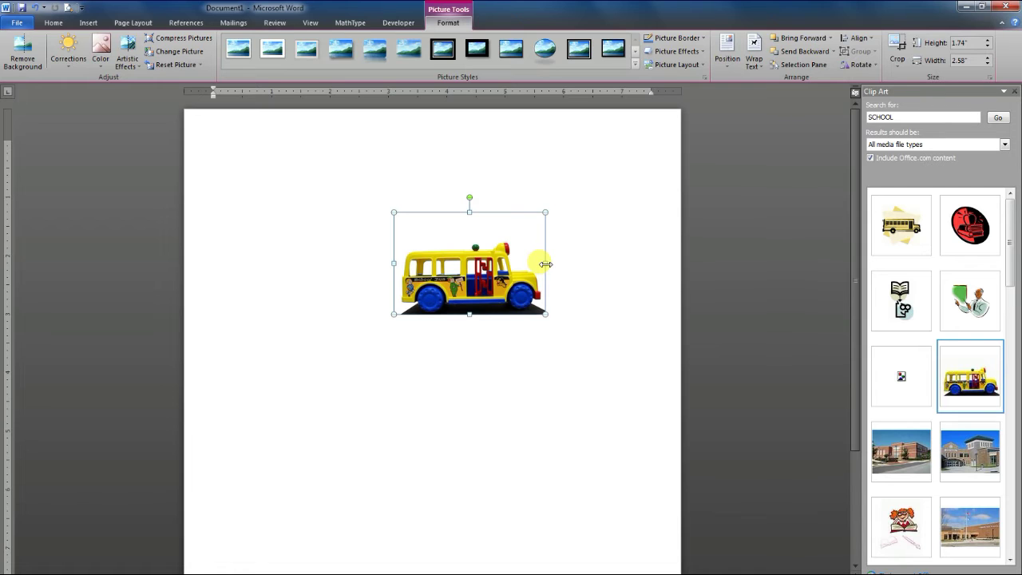
pyautogui.moveTo(545, 262); pyautogui.dragTo(643, 263)
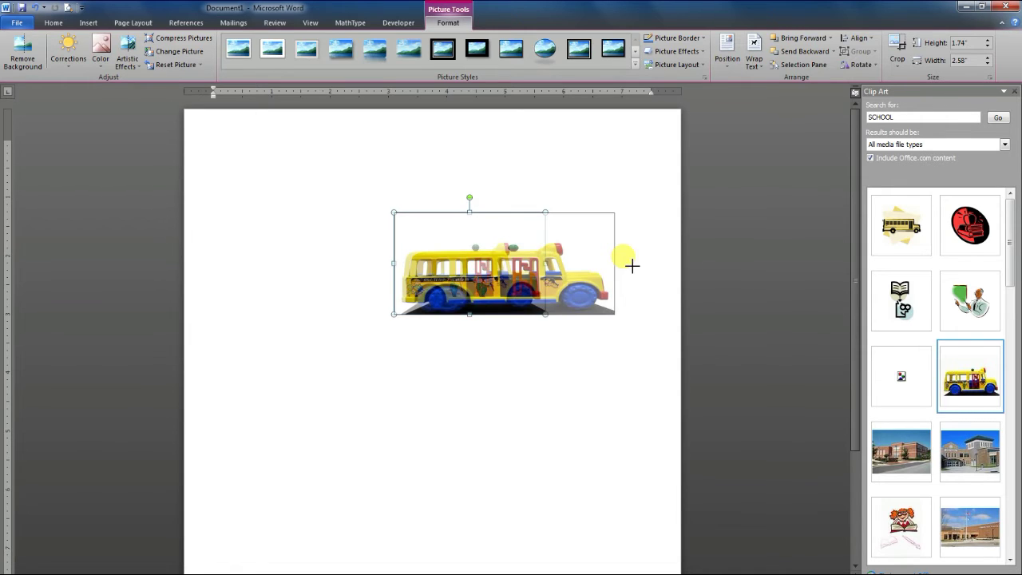
pyautogui.click(375, 269)
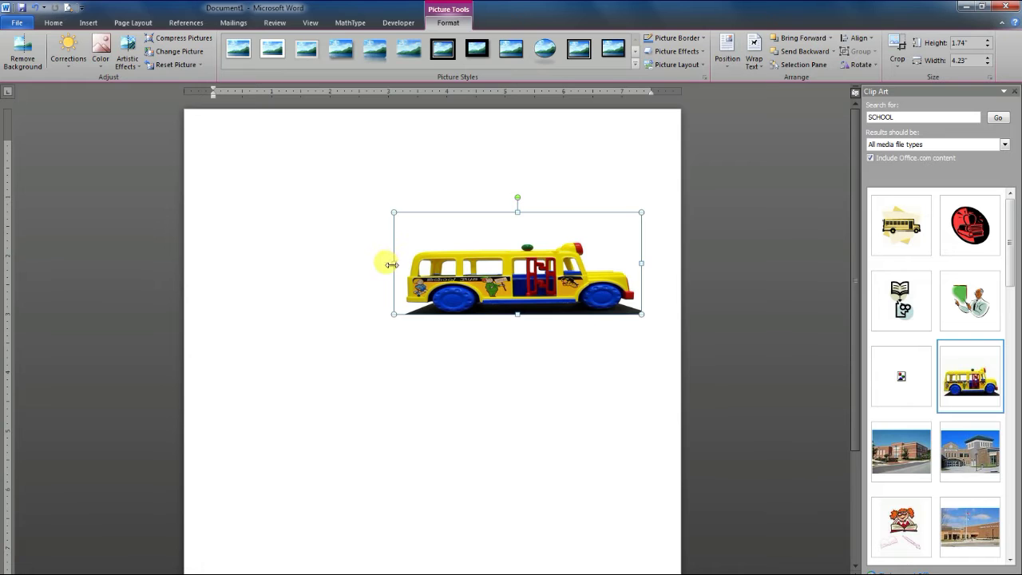
pyautogui.moveTo(393, 264); pyautogui.dragTo(260, 263)
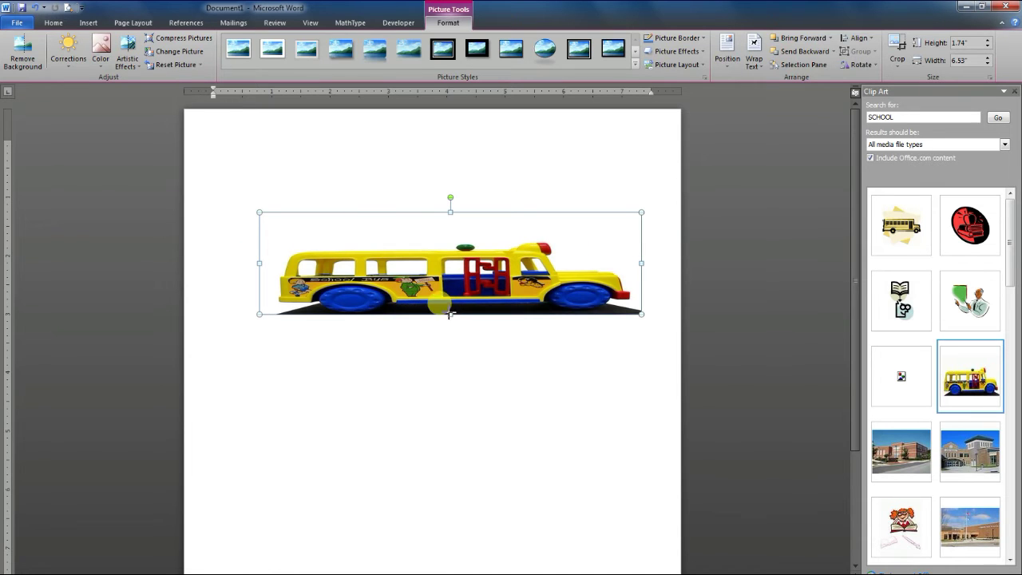
pyautogui.moveTo(450, 314); pyautogui.dragTo(440, 459)
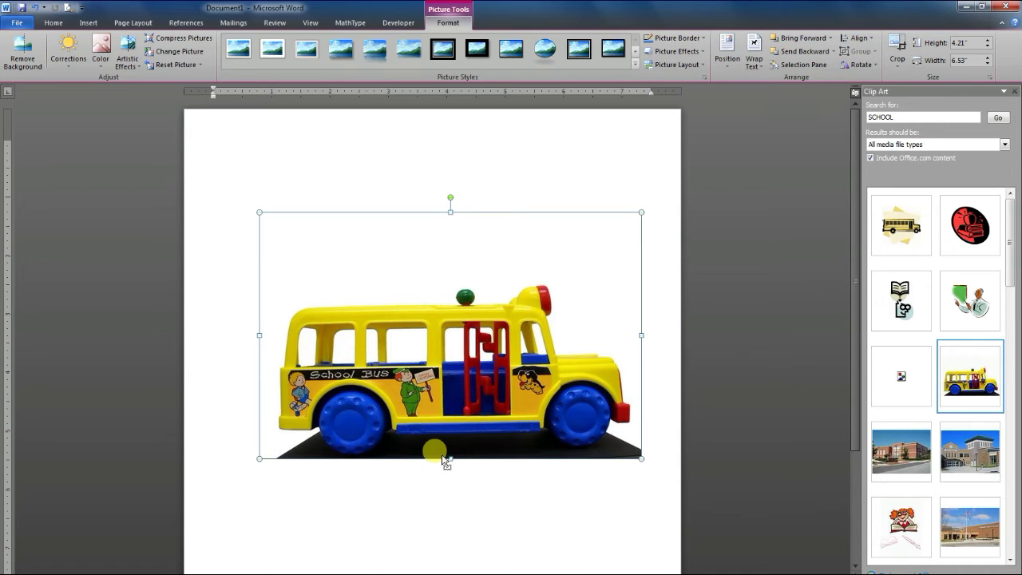
pyautogui.moveTo(445, 461); pyautogui.dragTo(447, 313)
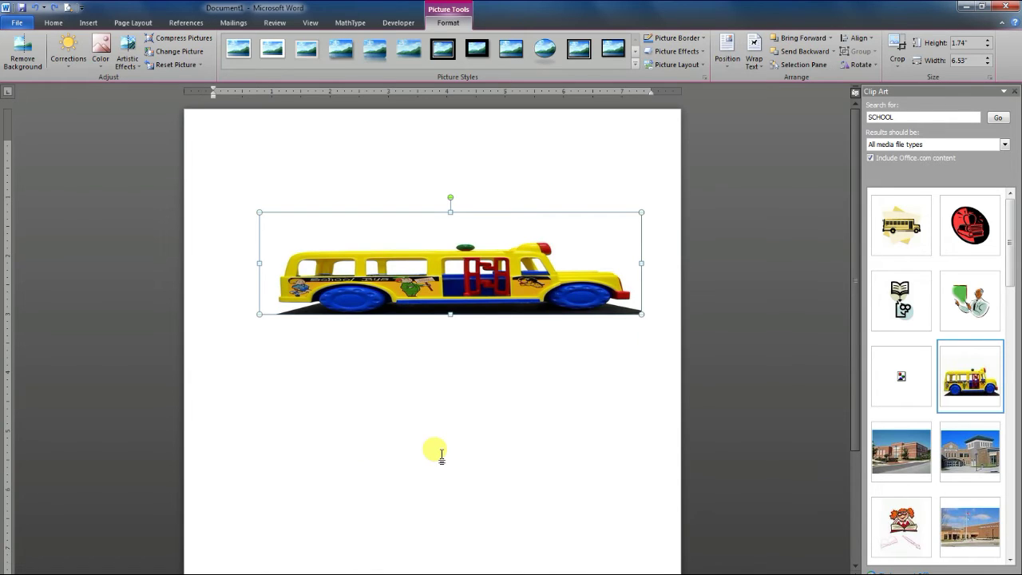
pyautogui.hotkey('ctrl', 'z')
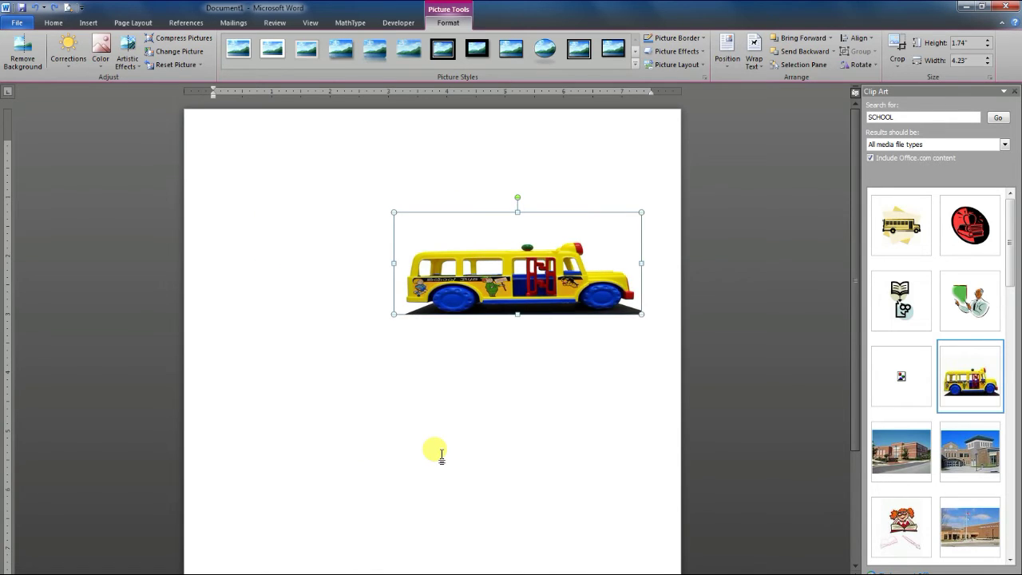
pyautogui.hotkey('ctrl', 'z')
# - Shift the bus left, set its height to 2", then delete the picture
pyautogui.moveTo(469, 231); pyautogui.dragTo(397, 232)
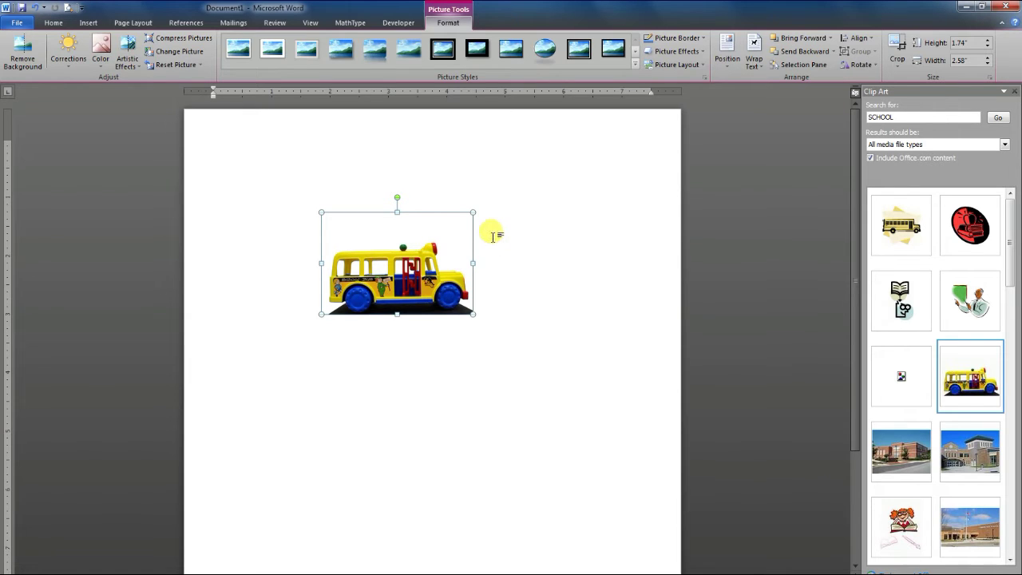
pyautogui.click(975, 39)
pyautogui.click(966, 44)
pyautogui.moveTo(971, 43); pyautogui.dragTo(956, 42)
pyautogui.click(968, 60)
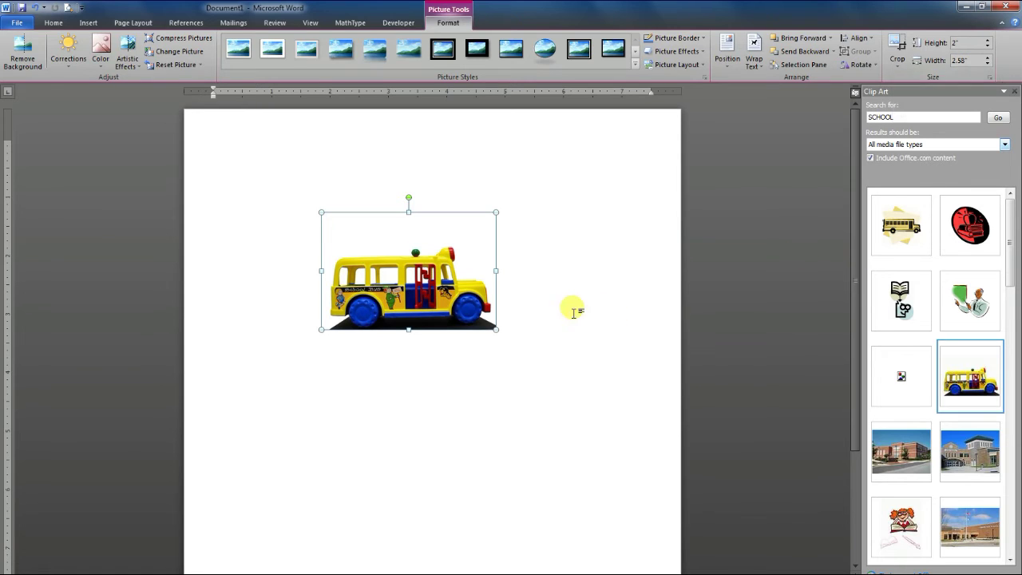
pyautogui.press('Delete')
pyautogui.click(88, 22)
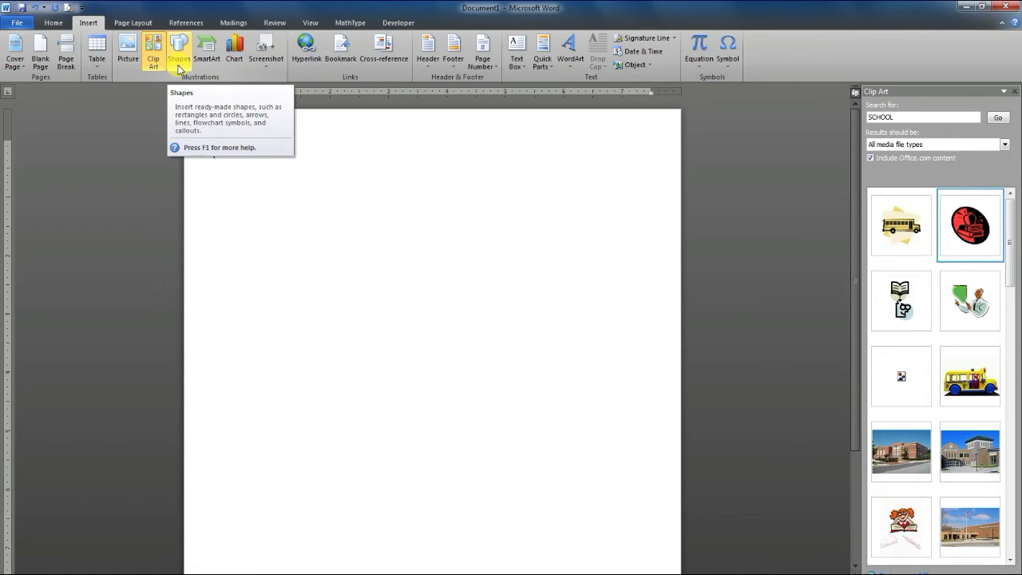
# - Draw an isosceles triangle, resize it to 3.34" by 2.37", and move it up the page
pyautogui.click(178, 68)
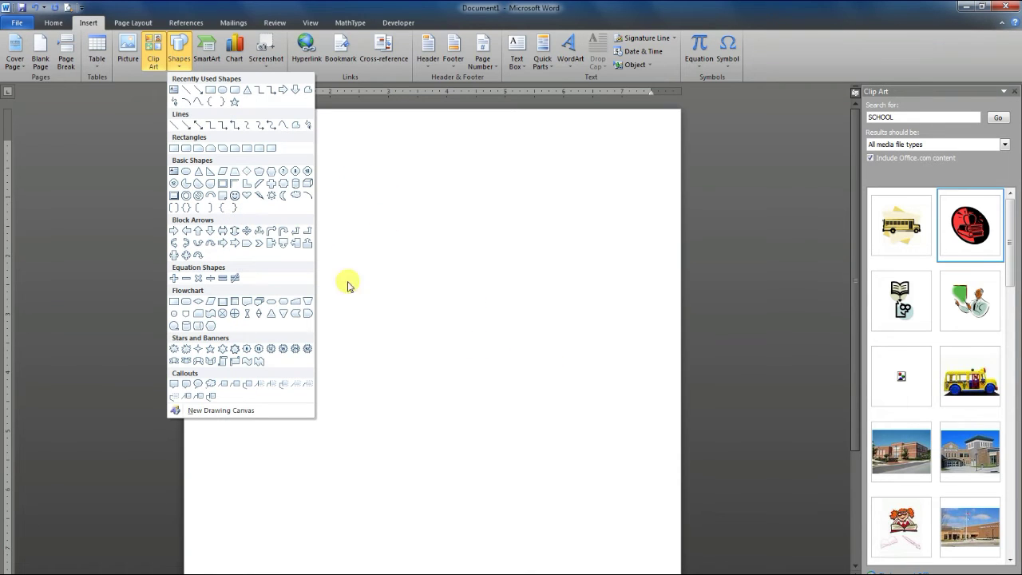
pyautogui.click(246, 89)
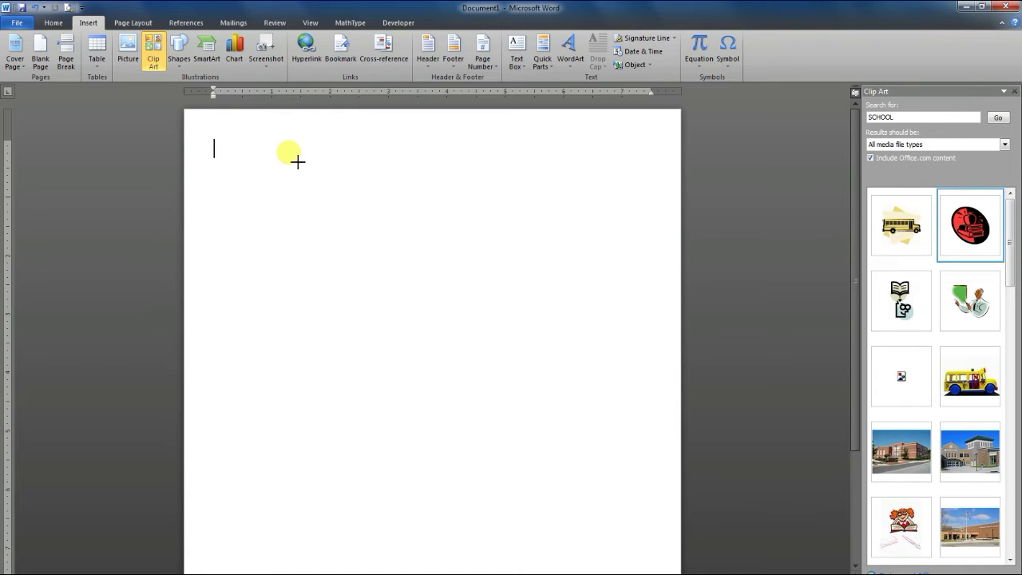
pyautogui.moveTo(297, 161); pyautogui.dragTo(592, 482)
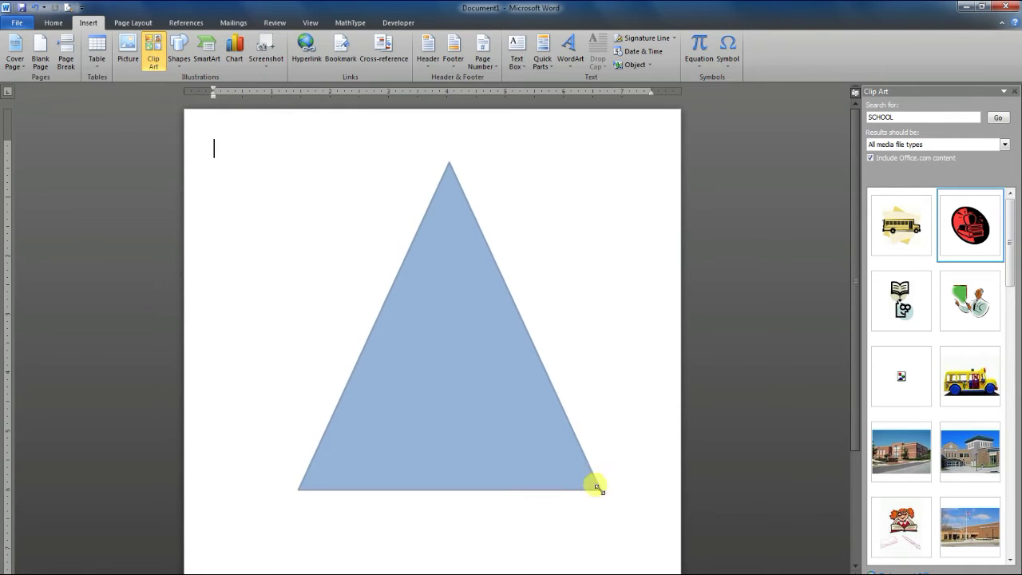
pyautogui.moveTo(592, 482); pyautogui.dragTo(600, 489)
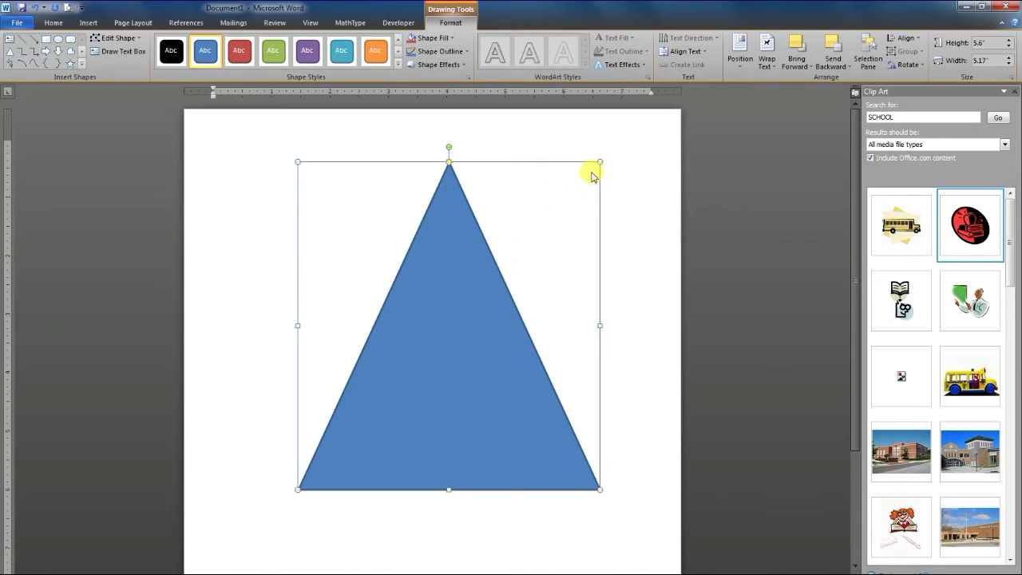
pyautogui.moveTo(599, 160); pyautogui.dragTo(435, 293)
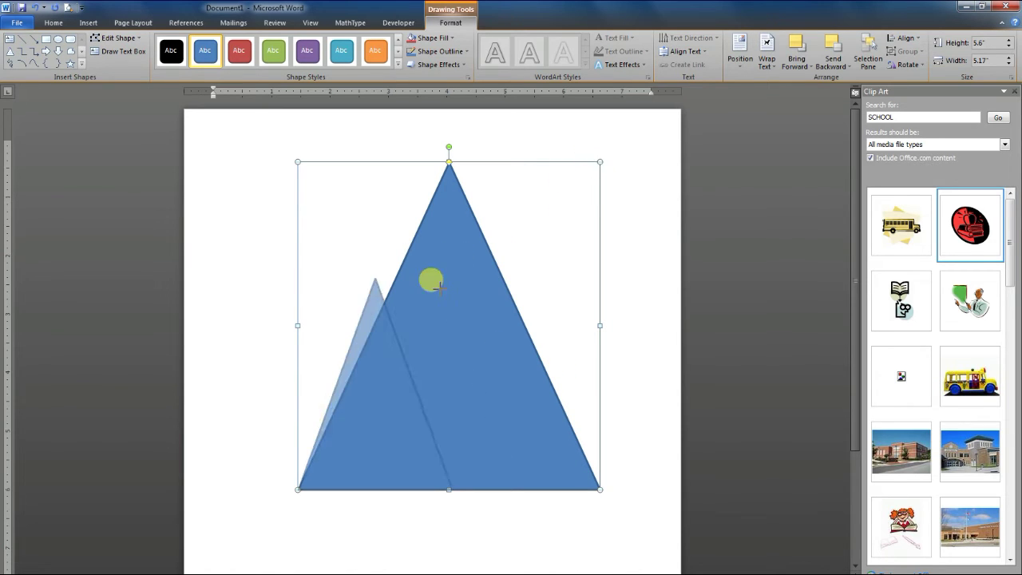
pyautogui.moveTo(370, 382); pyautogui.dragTo(375, 289)
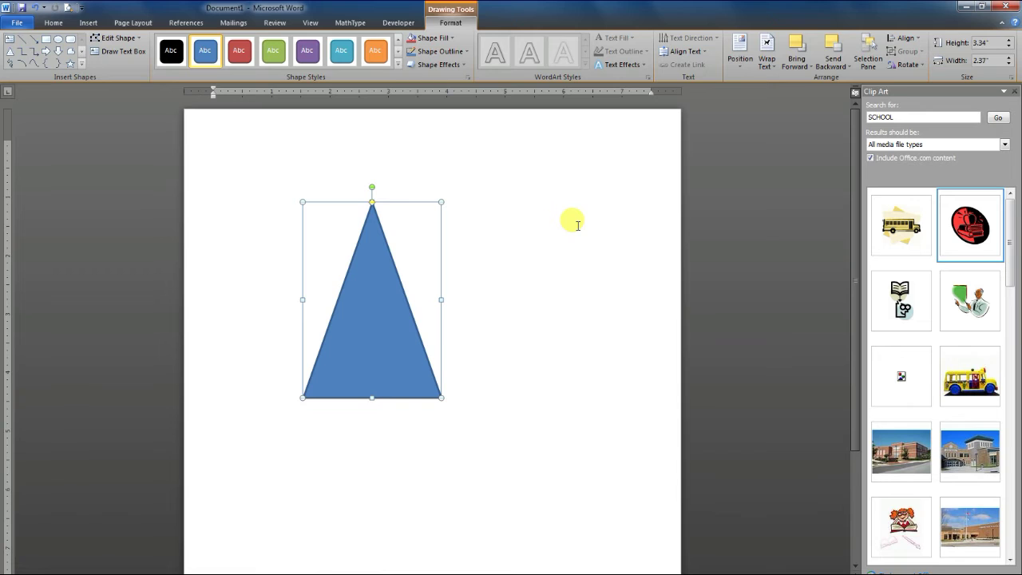
# - Add the text JMS inside the triangle
pyautogui.press('Return')
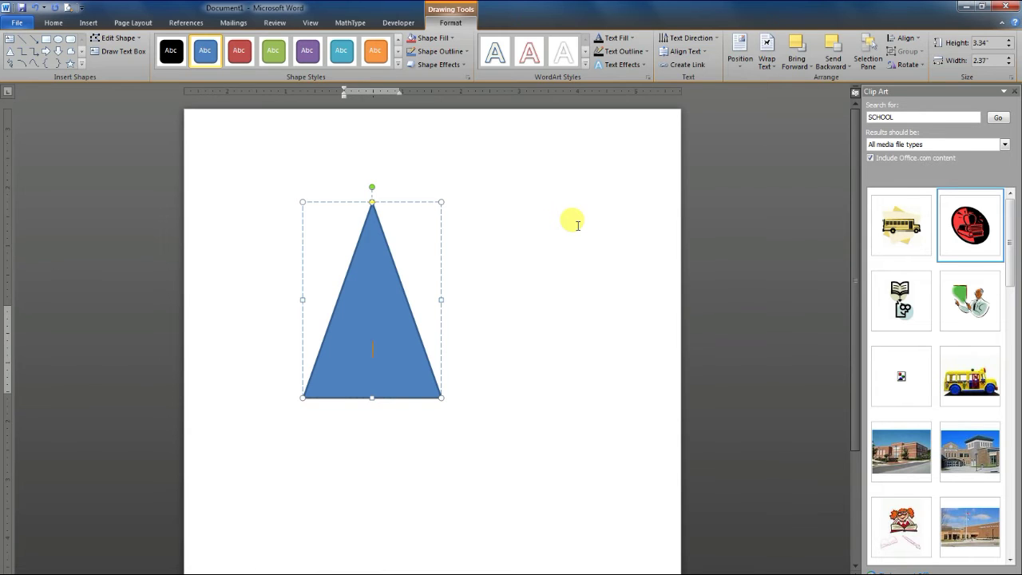
pyautogui.click(345, 360)
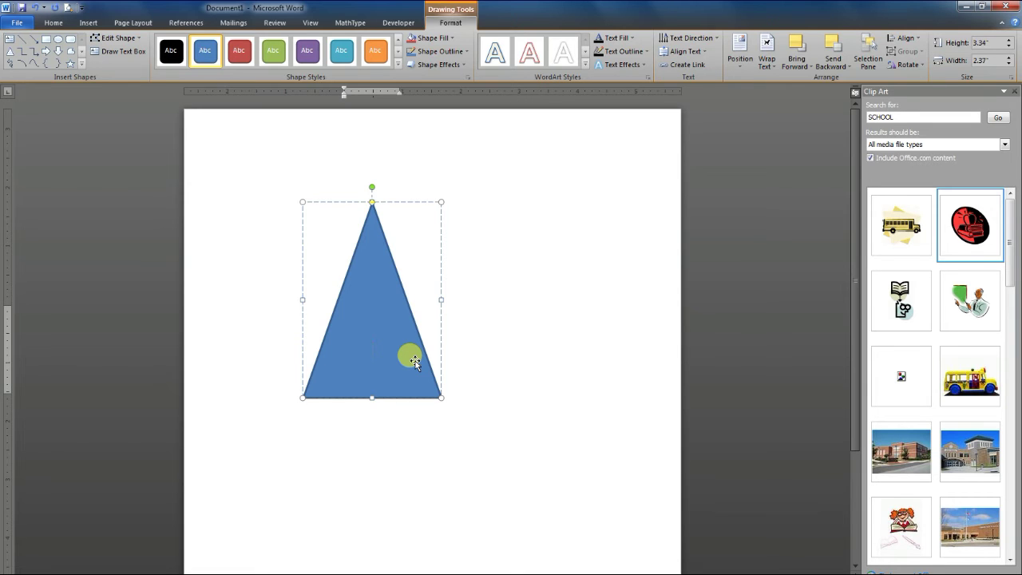
pyautogui.write('JMS')
# - Set the triangle's Shape Fill to No Fill
pyautogui.click(377, 278)
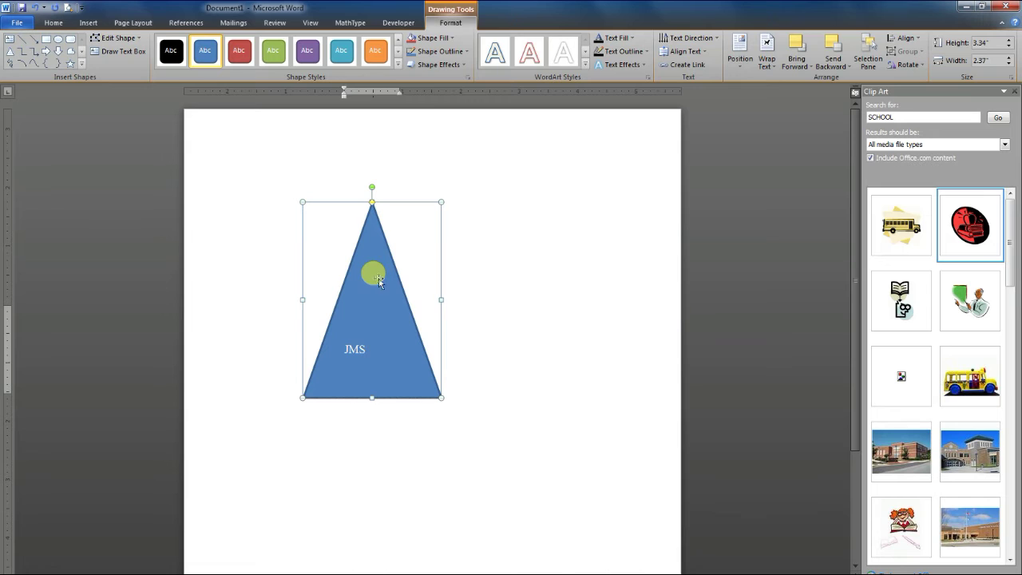
pyautogui.click(446, 39)
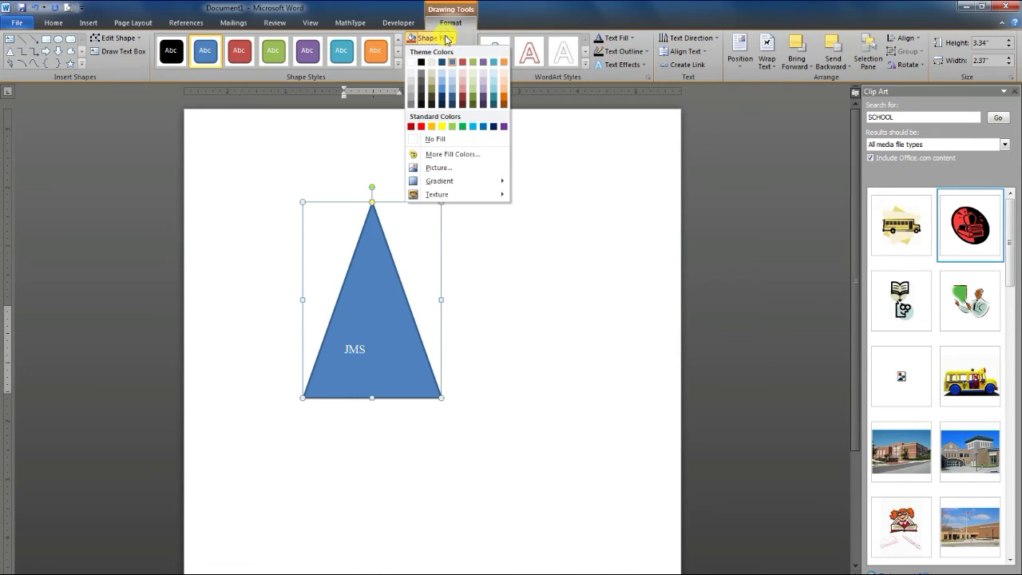
pyautogui.click(421, 139)
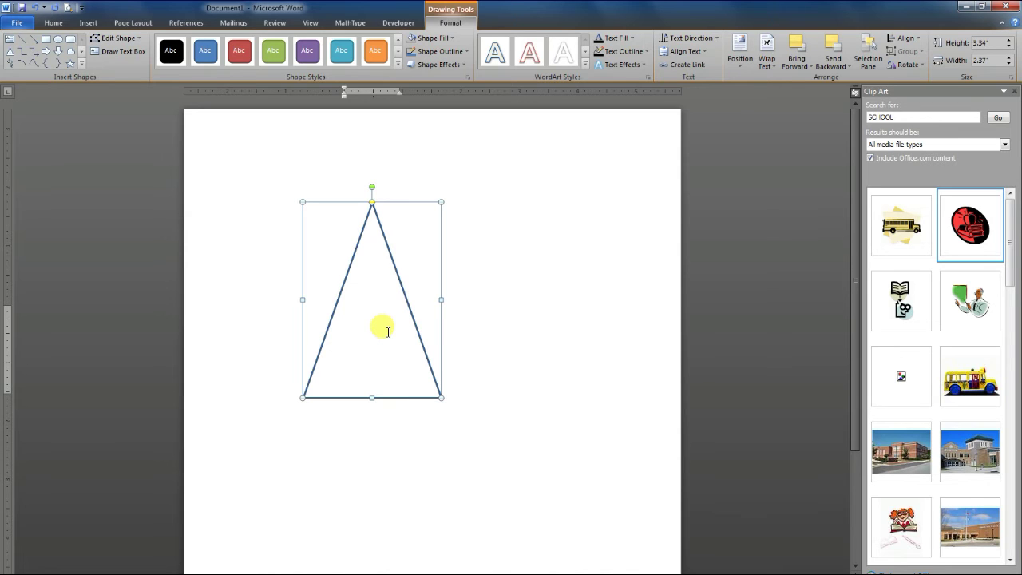
# - Give the JMS label a dark font colour from Font Color and reselect the triangle
pyautogui.doubleClick(388, 332)
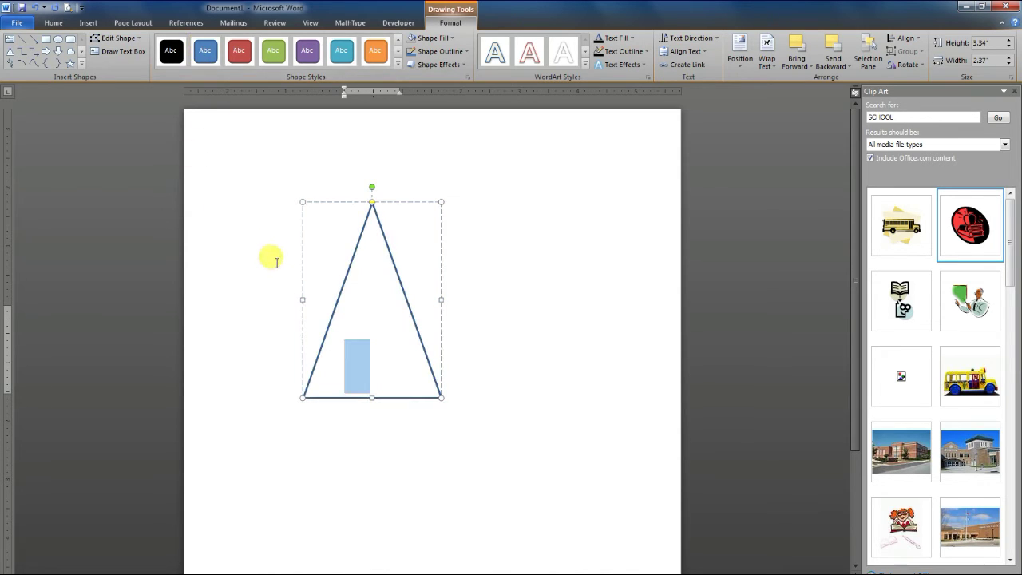
pyautogui.click(51, 22)
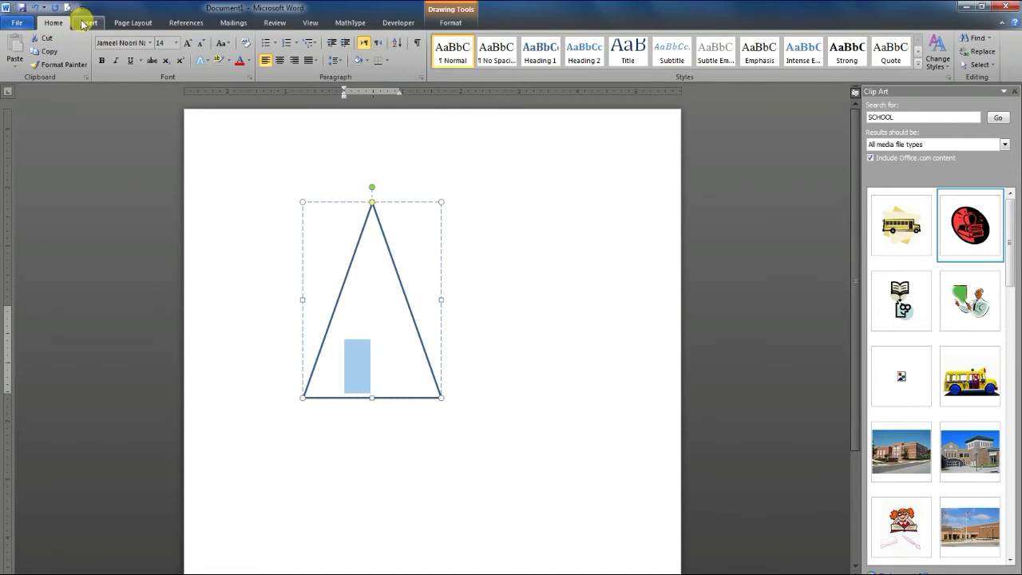
pyautogui.click(251, 65)
pyautogui.click(250, 99)
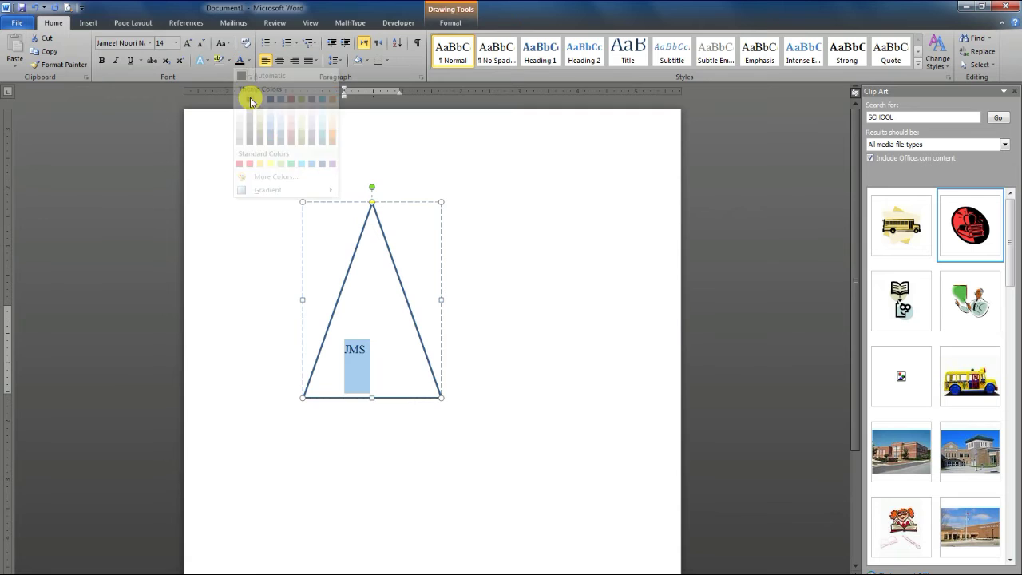
pyautogui.click(467, 326)
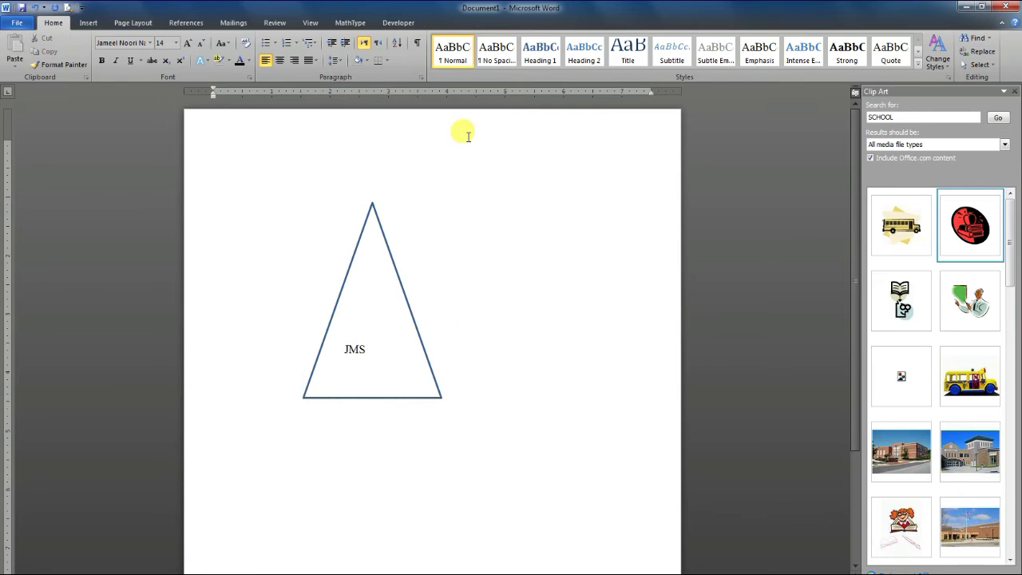
pyautogui.click(376, 211)
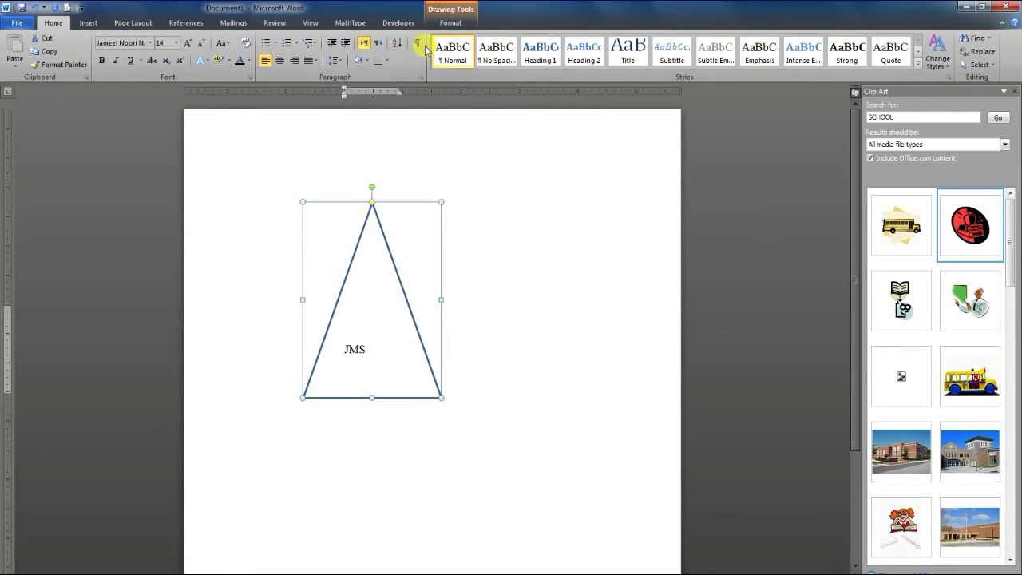
pyautogui.click(450, 22)
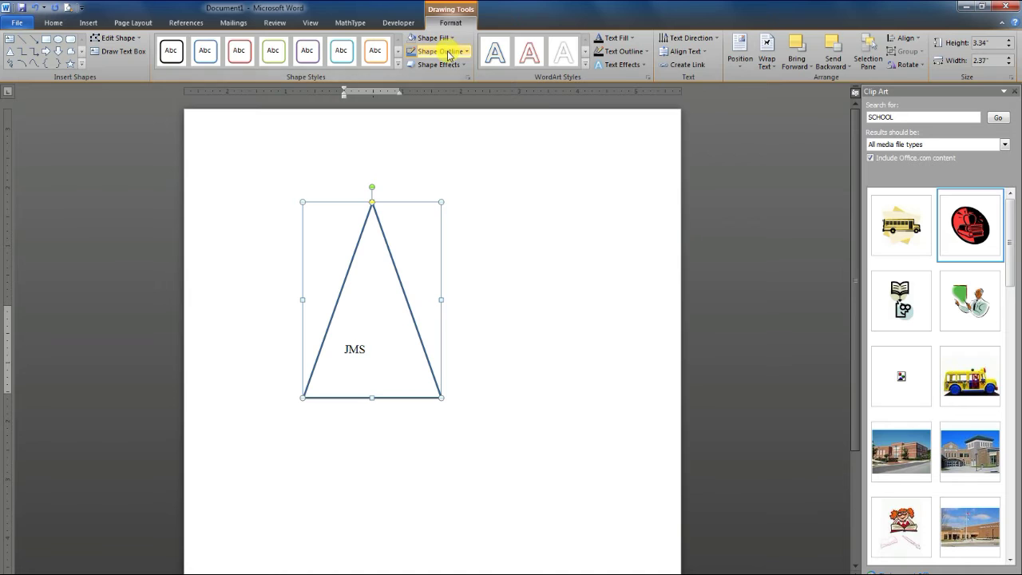
# - Give the triangle a red outline with a 4½ pt weight
pyautogui.click(448, 53)
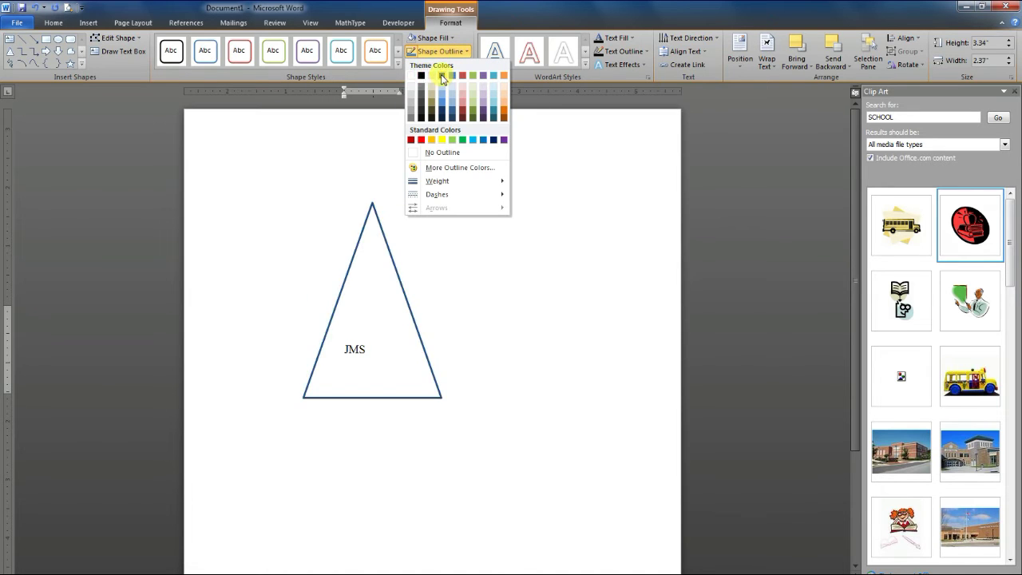
pyautogui.click(421, 140)
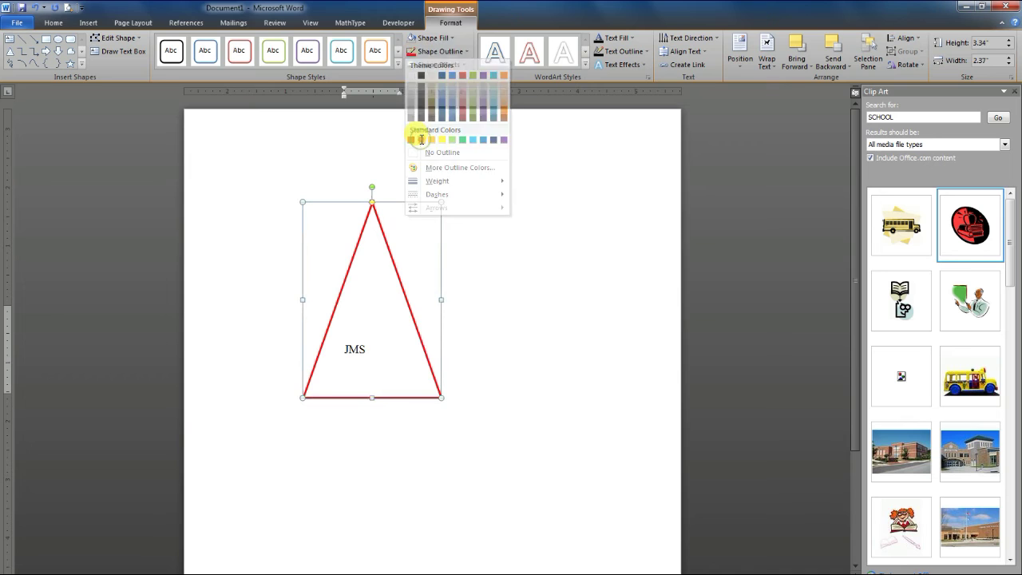
pyautogui.click(466, 51)
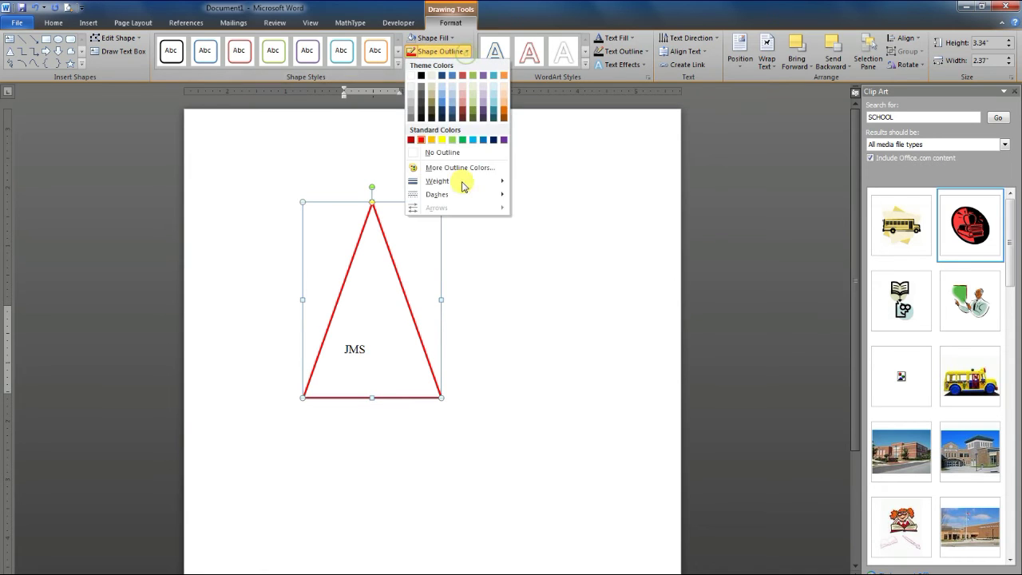
pyautogui.moveTo(461, 182)
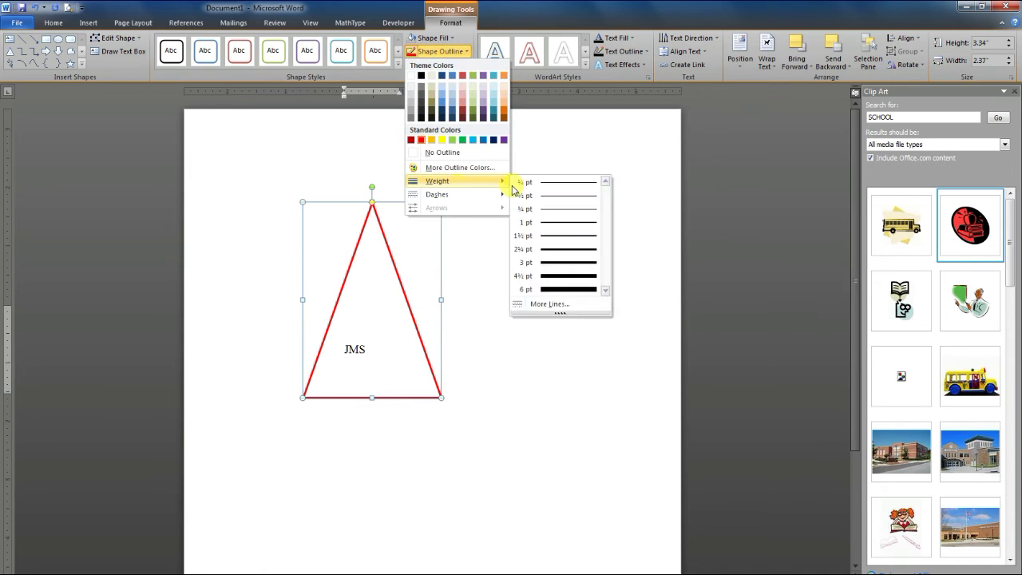
pyautogui.click(565, 291)
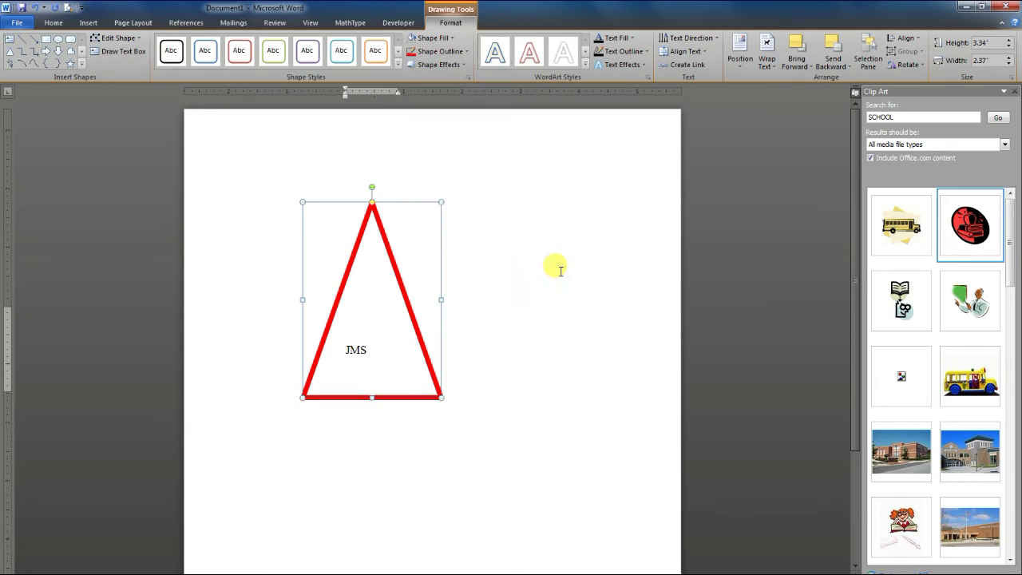
# - Apply a Perspective 3-D Rotation preset to the triangle
pyautogui.click(466, 70)
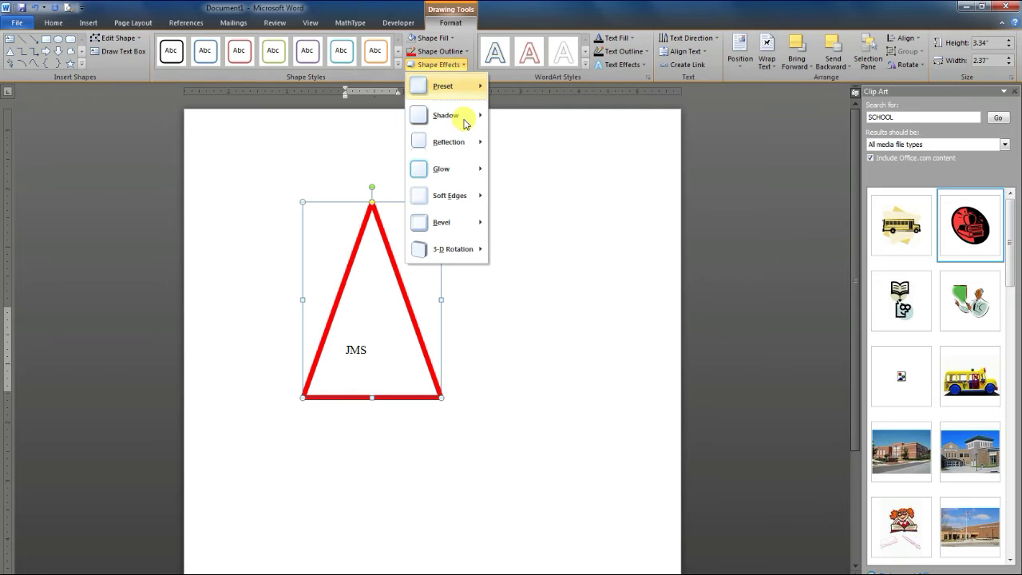
pyautogui.moveTo(459, 177)
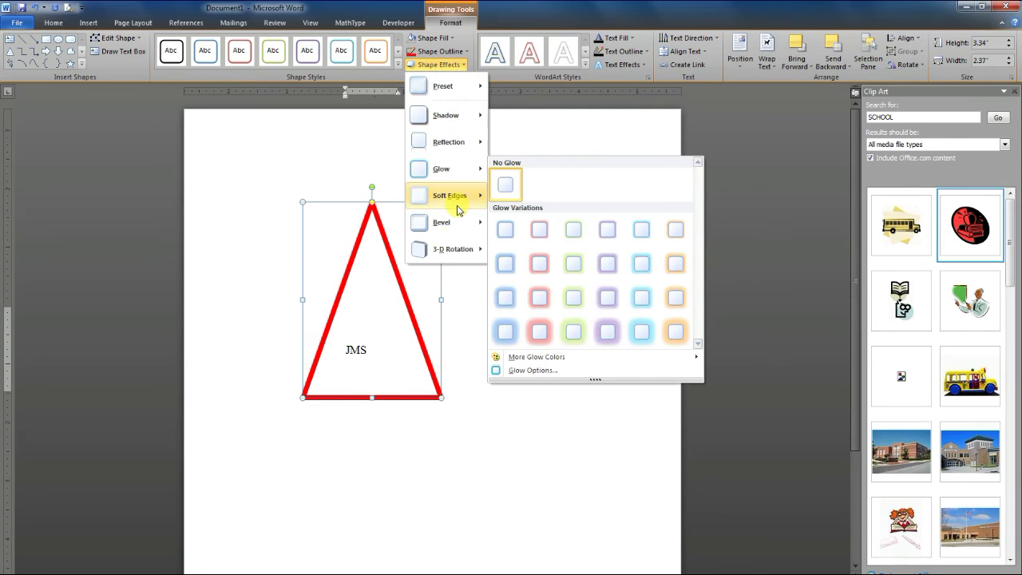
pyautogui.moveTo(451, 250)
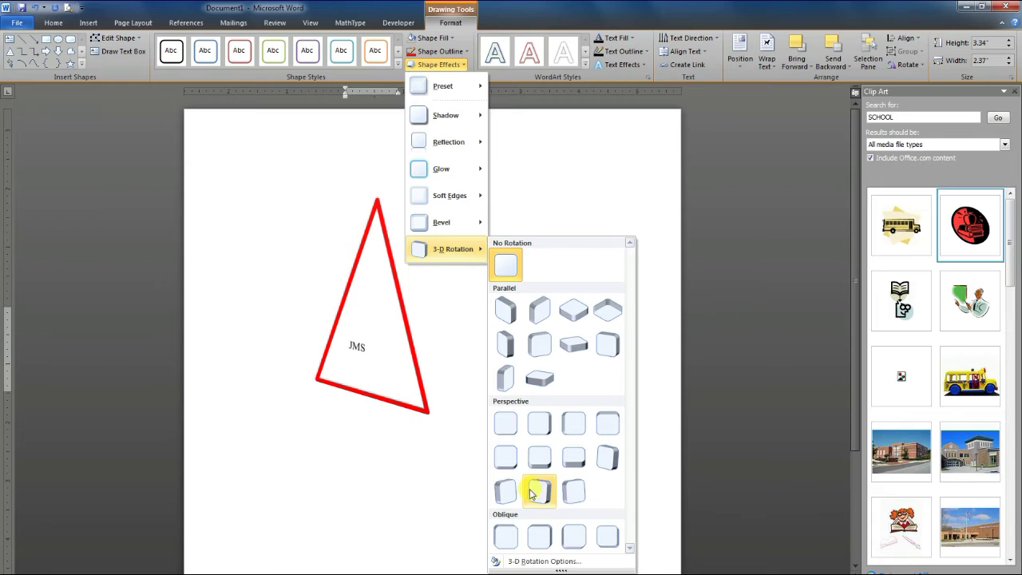
pyautogui.click(503, 491)
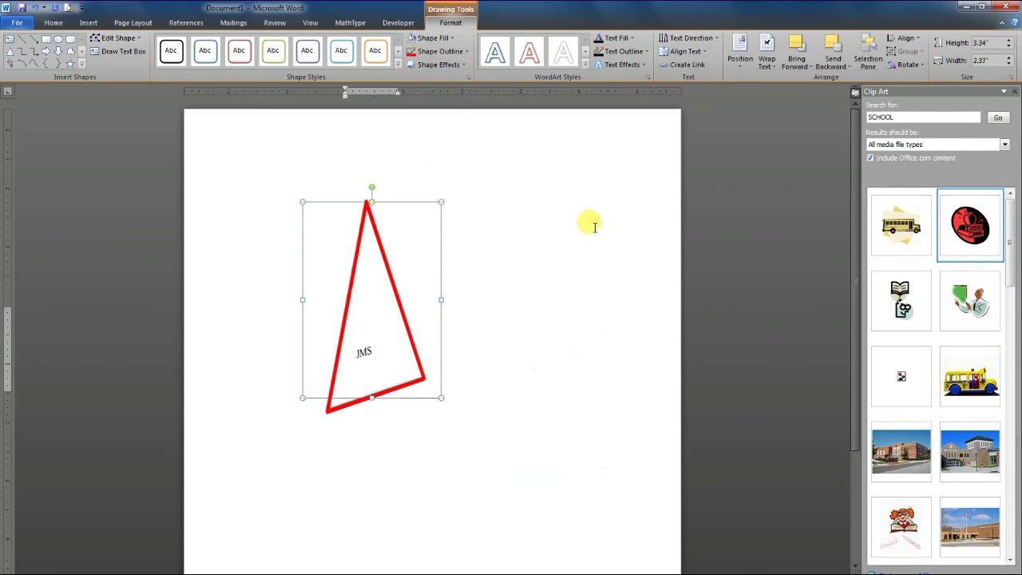
# - Undo the 3-D tilt, outline, fill, JMS label and move with repeated Ctrl+Z
pyautogui.hotkey('ctrl', 'z')
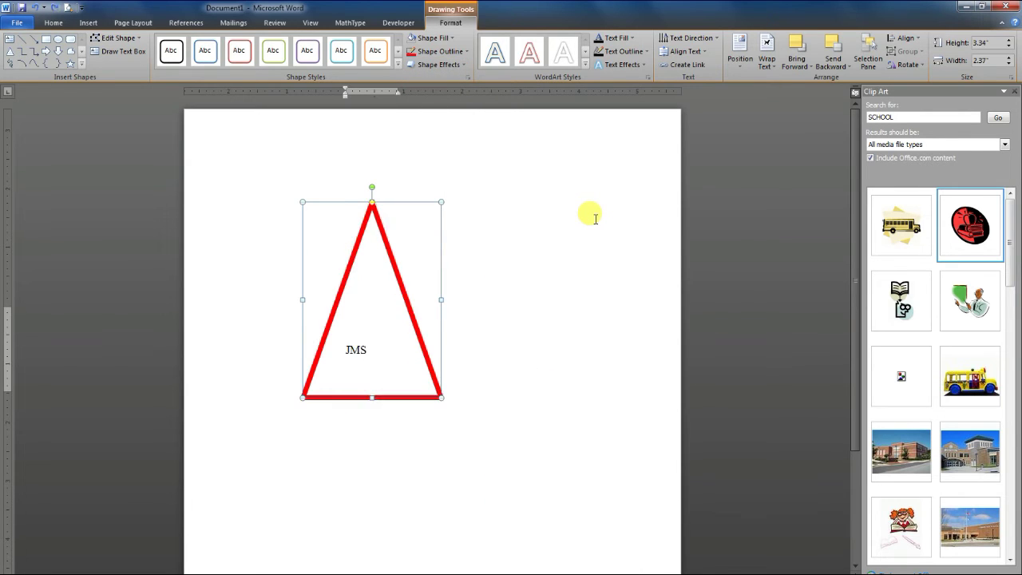
pyautogui.hotkey('ctrl', 'z')
pyautogui.hotkey('ctrl', 'z')
pyautogui.hotkey('ctrl', 'z')
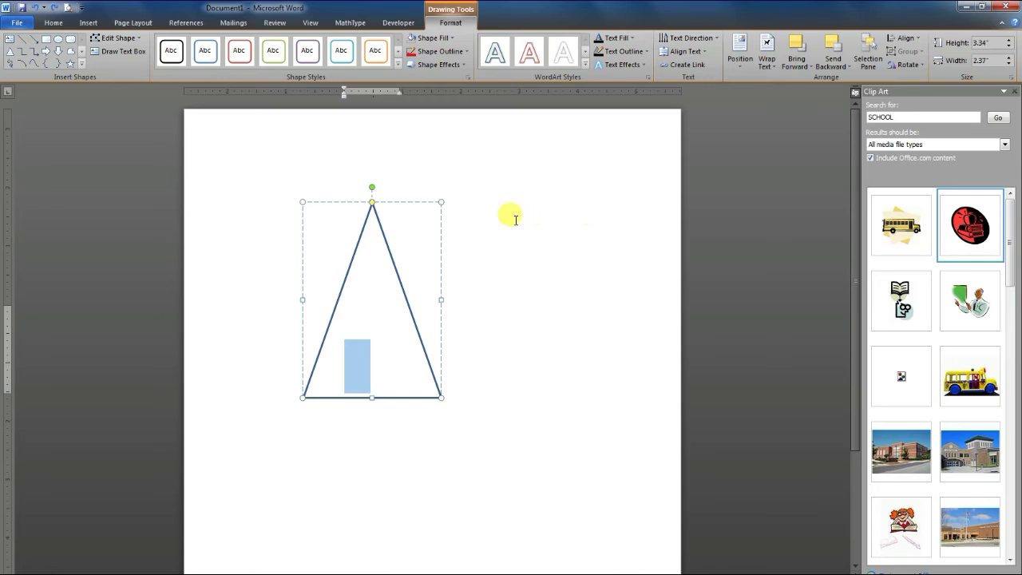
pyautogui.hotkey('ctrl', 'z')
pyautogui.hotkey('ctrl', 'z')
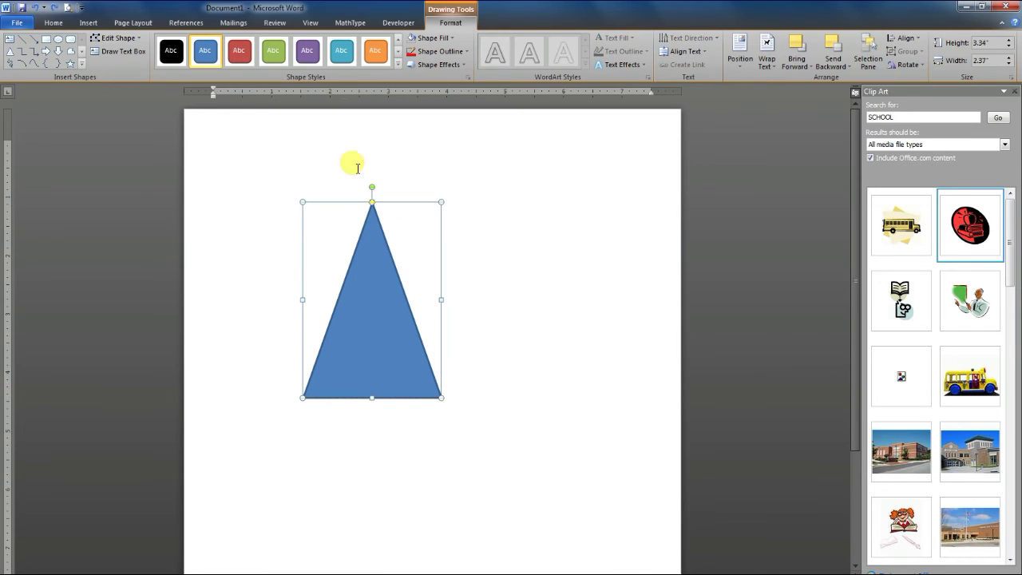
pyautogui.hotkey('ctrl', 'z')
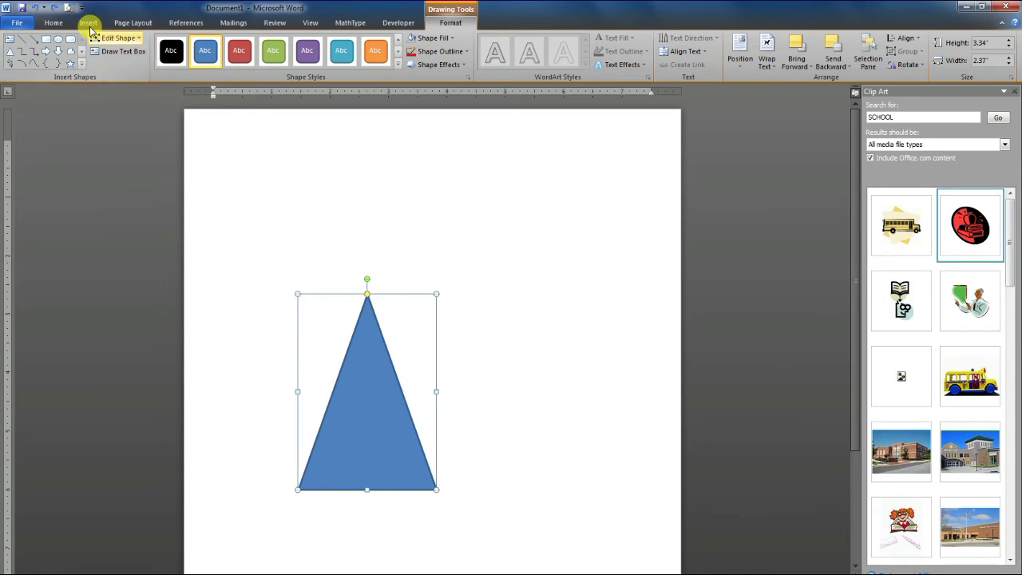
pyautogui.hotkey('ctrl', 'z')
pyautogui.hotkey('ctrl', 'z')
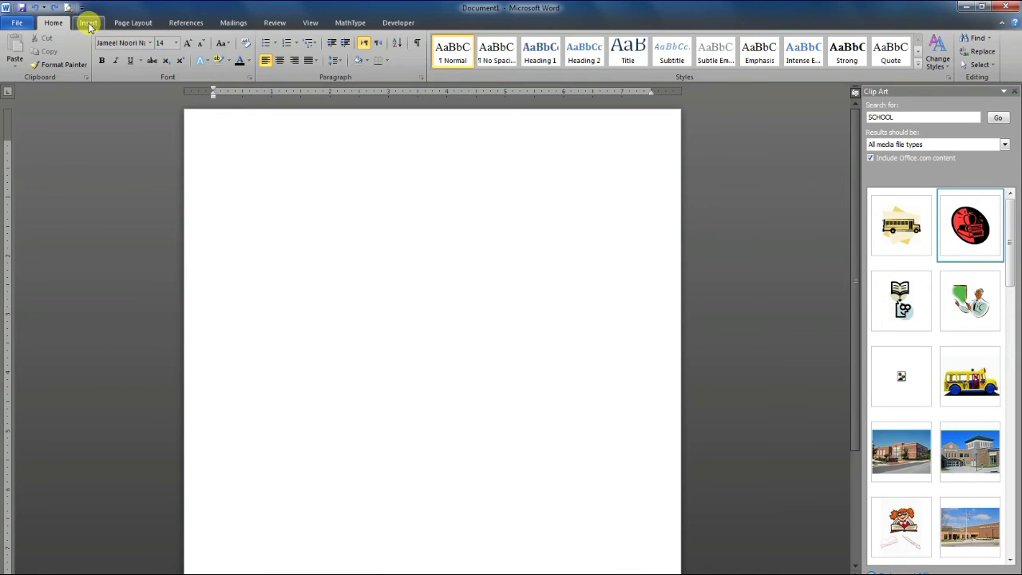
# - Draw a 6-Point Star about 5.47" high by 4.54" wide on the page
pyautogui.click(89, 24)
pyautogui.click(176, 68)
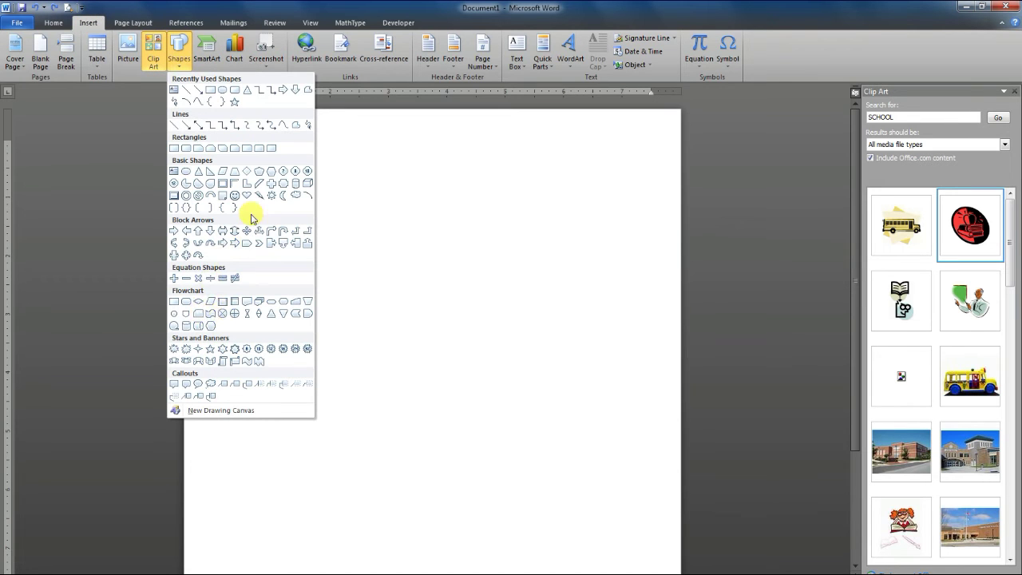
pyautogui.click(222, 354)
pyautogui.moveTo(307, 189); pyautogui.dragTo(371, 279)
pyautogui.moveTo(439, 372); pyautogui.dragTo(558, 520)
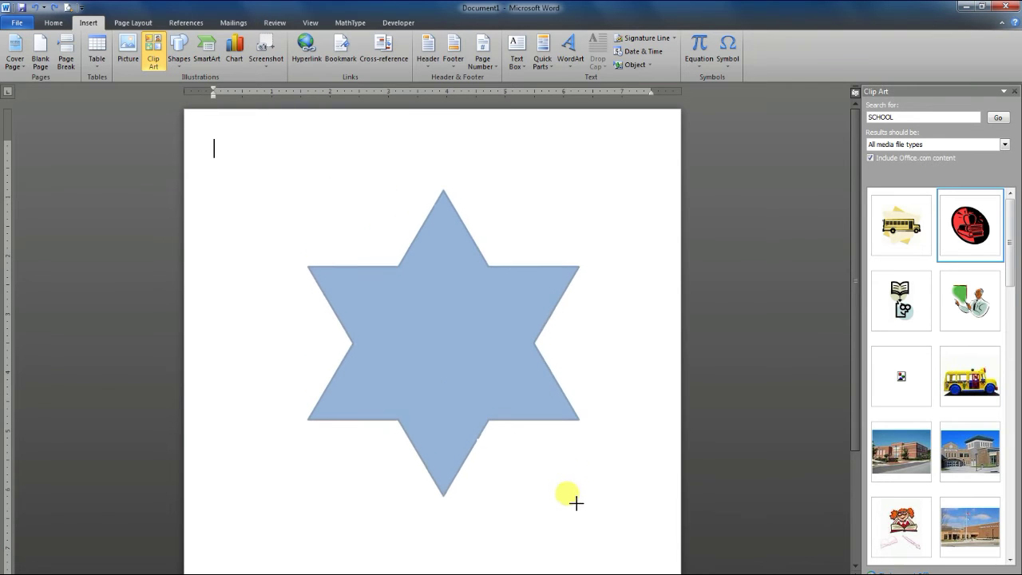
pyautogui.moveTo(558, 521); pyautogui.dragTo(573, 508)
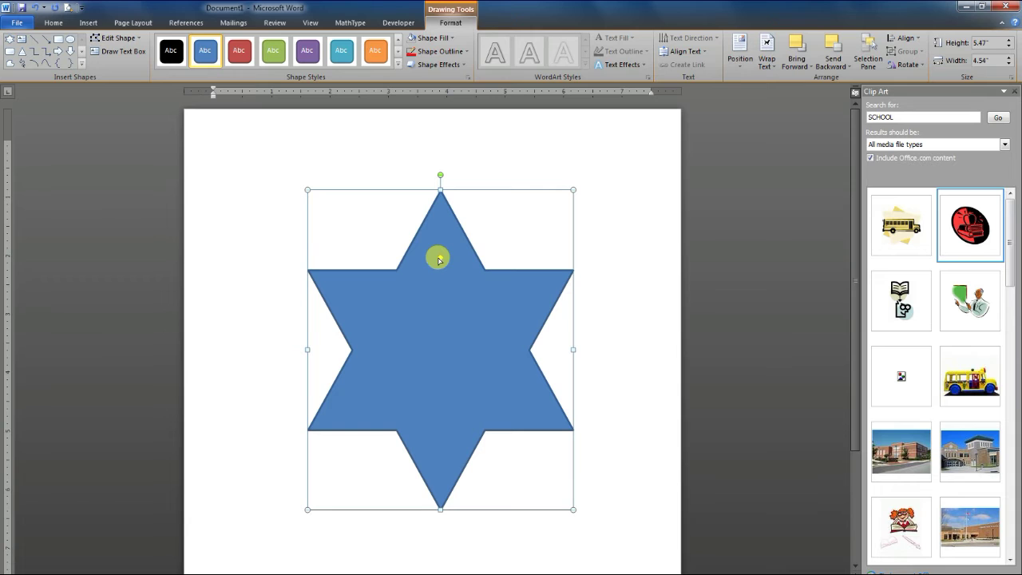
# - Reshape the star with its yellow adjustment handle into a slim, sharp-armed six-point star
pyautogui.moveTo(440, 260); pyautogui.dragTo(447, 310)
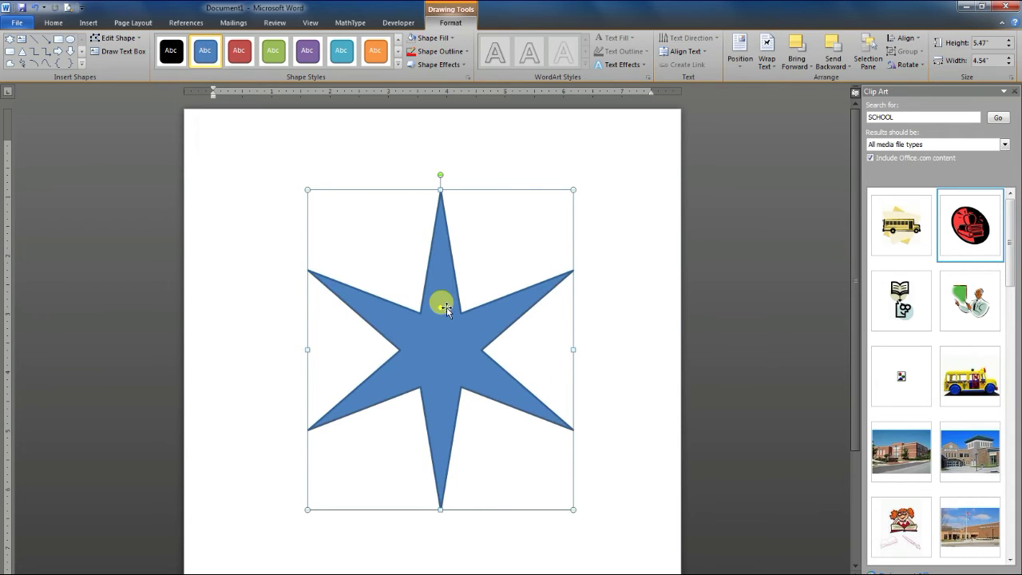
pyautogui.moveTo(439, 310)
pyautogui.mouseDown()
pyautogui.moveTo(326, 246)
pyautogui.moveTo(316, 211)
pyautogui.mouseUp()
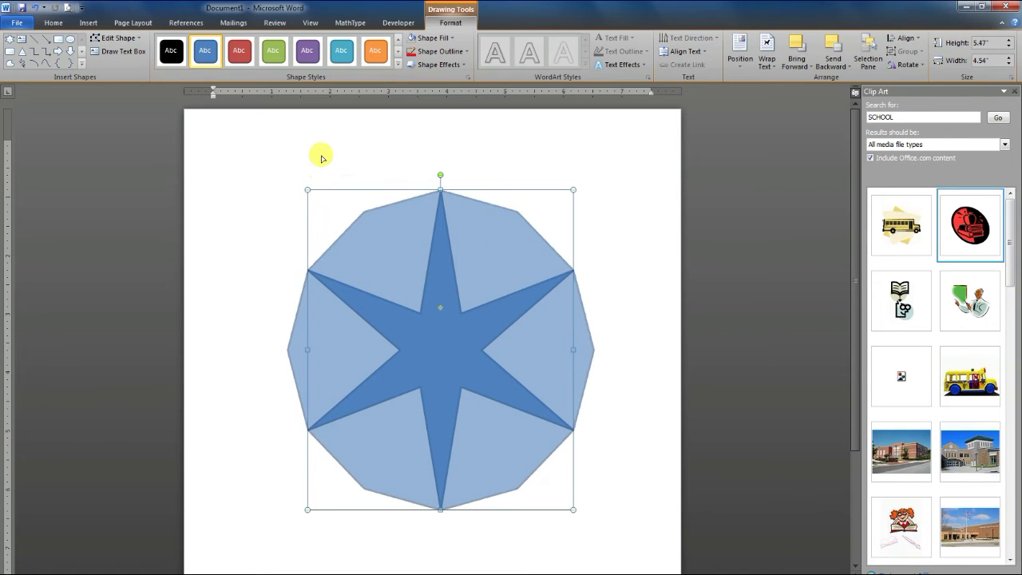
pyautogui.hotkey('ctrl', 'z')
pyautogui.click(447, 306)
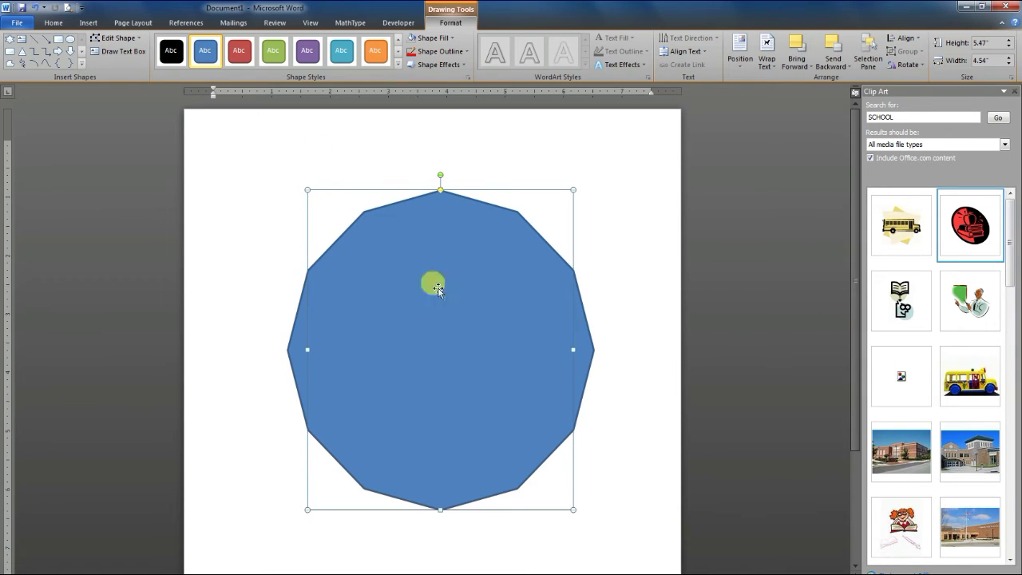
pyautogui.moveTo(439, 192); pyautogui.dragTo(440, 220)
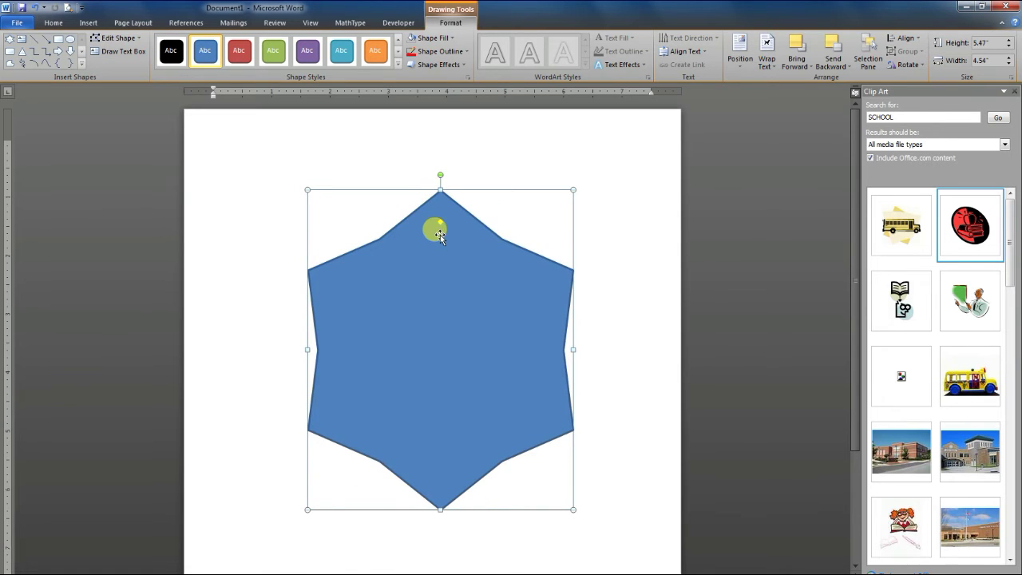
pyautogui.moveTo(440, 224); pyautogui.dragTo(441, 297)
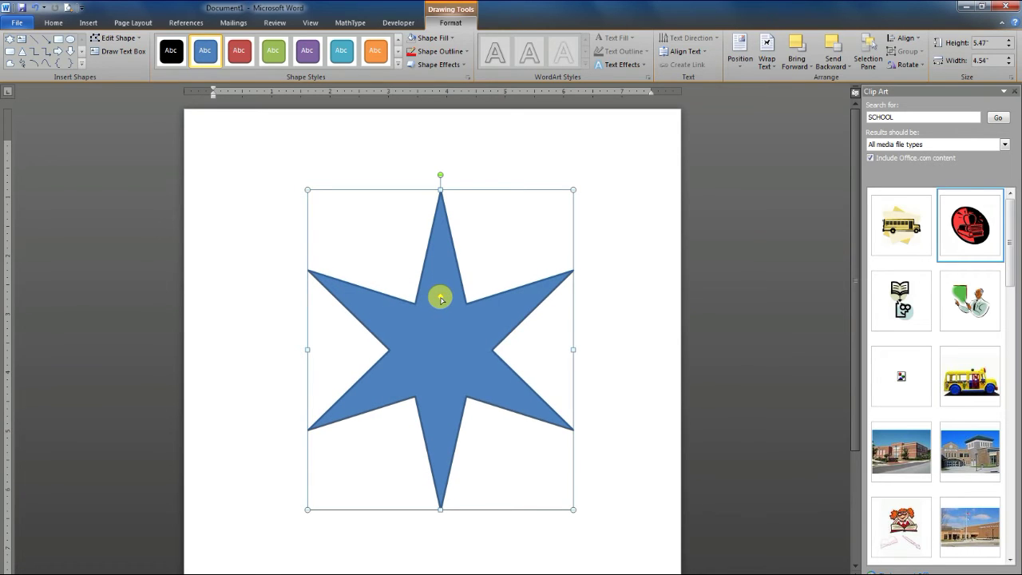
pyautogui.moveTo(441, 299); pyautogui.dragTo(454, 286)
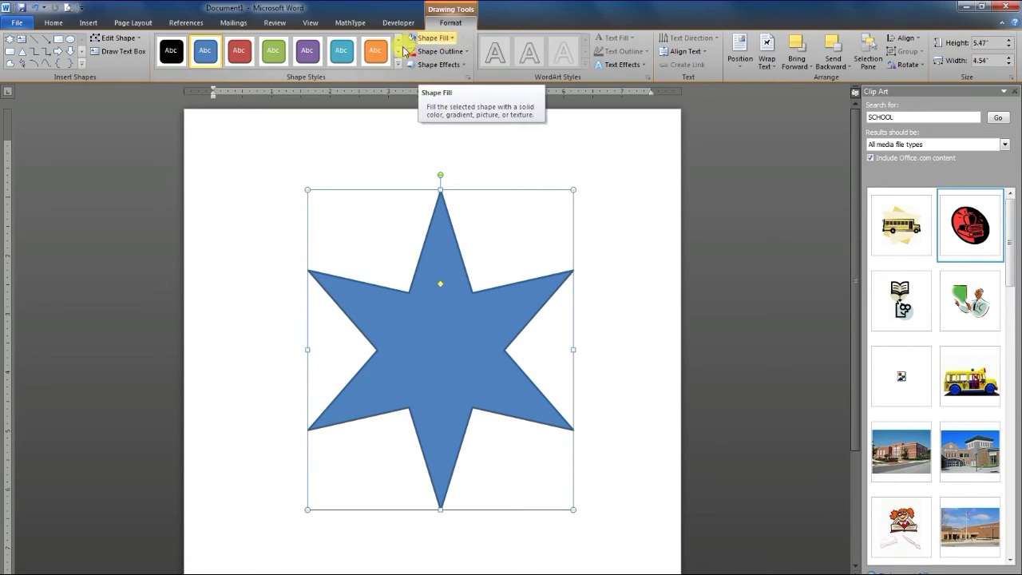
# - Give the star the red shape style with a blue 6 pt outline
pyautogui.click(236, 53)
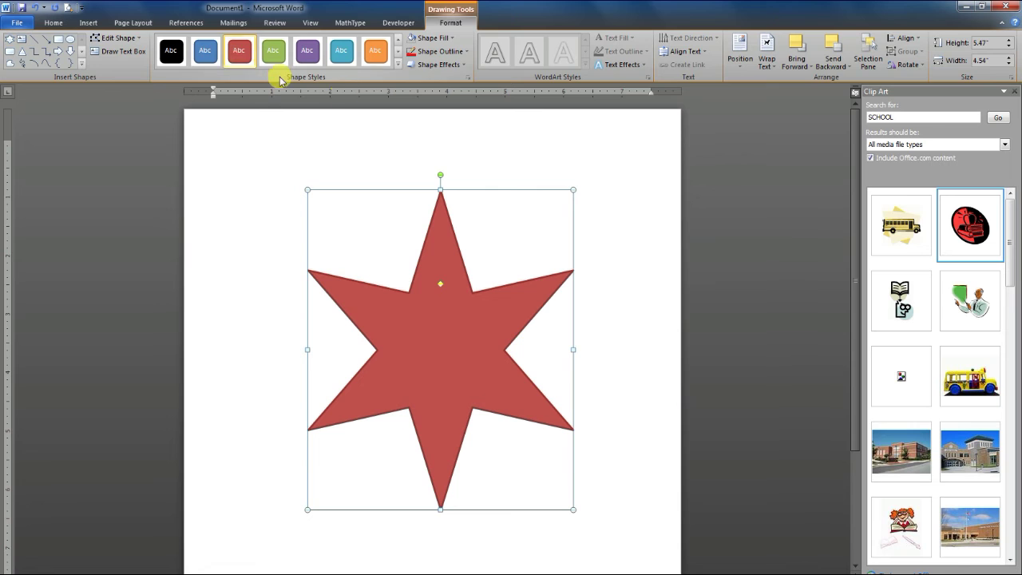
pyautogui.click(440, 53)
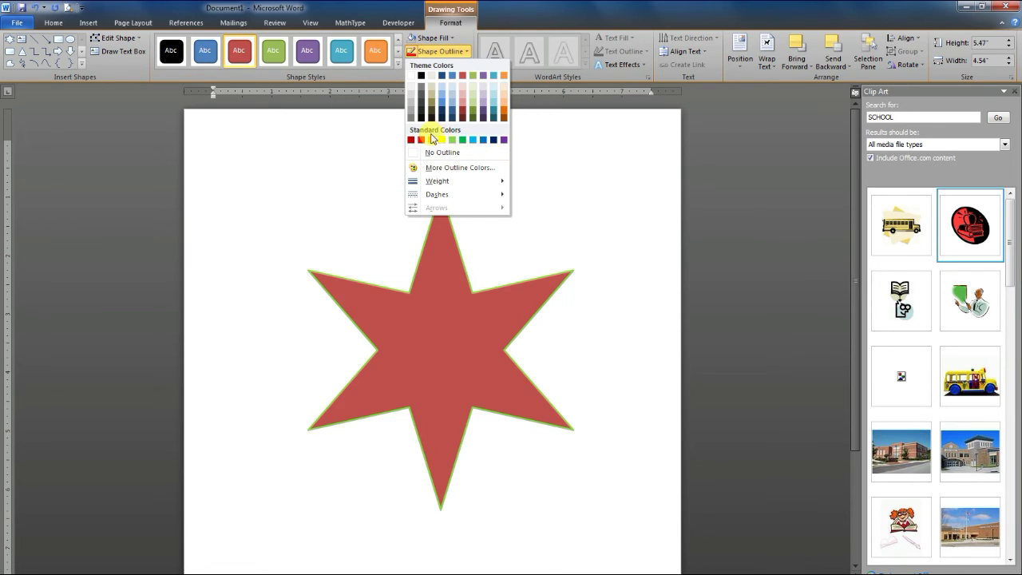
pyautogui.click(454, 78)
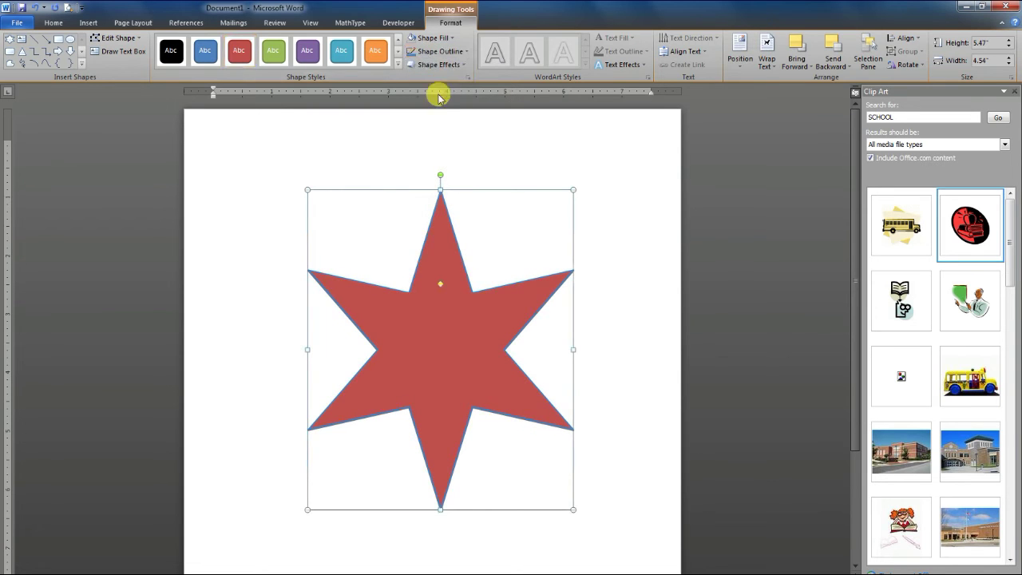
pyautogui.click(462, 52)
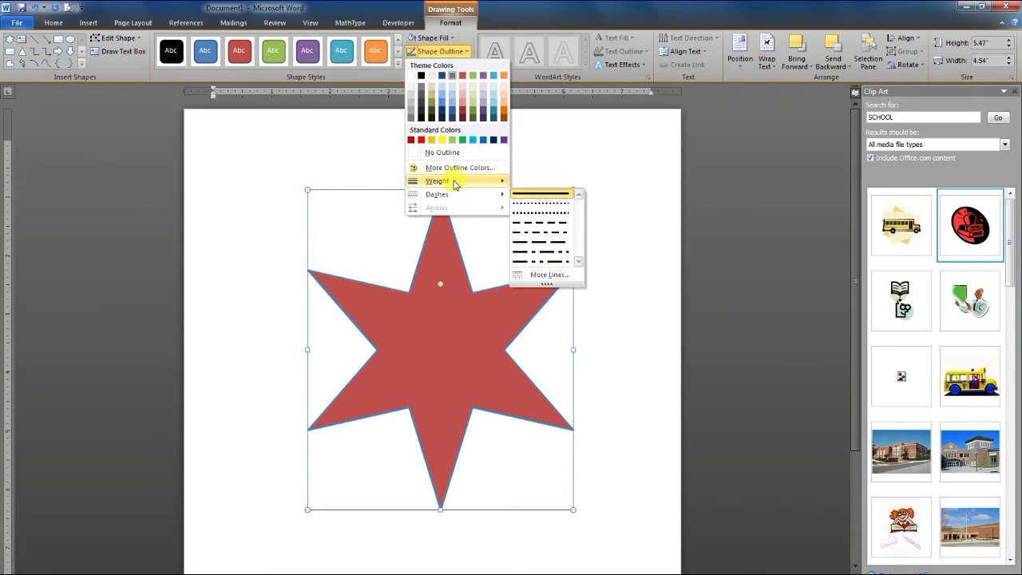
pyautogui.moveTo(452, 181)
pyautogui.click(550, 289)
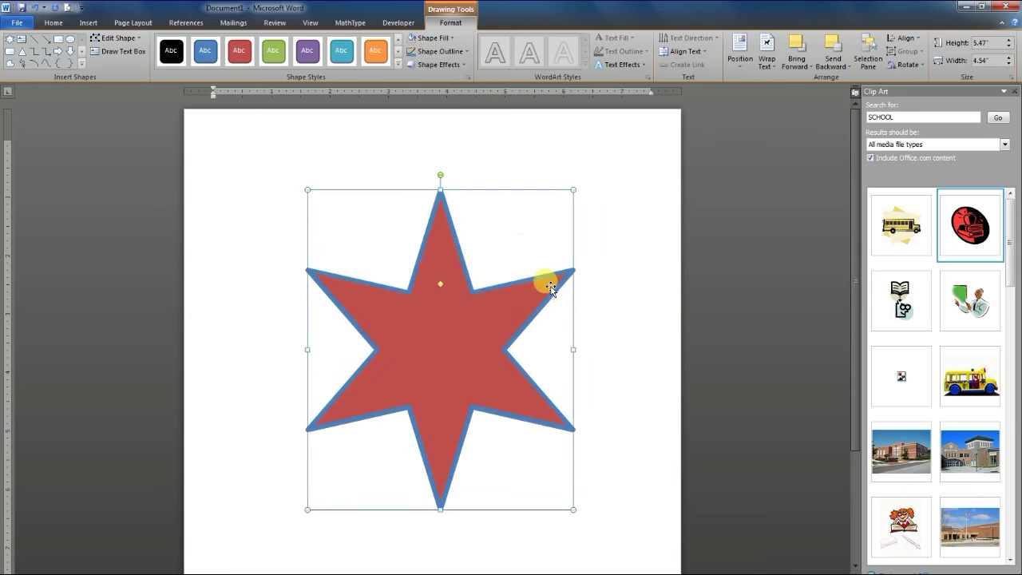
# - Apply a bevel from Shape Effects to the red star
pyautogui.click(463, 67)
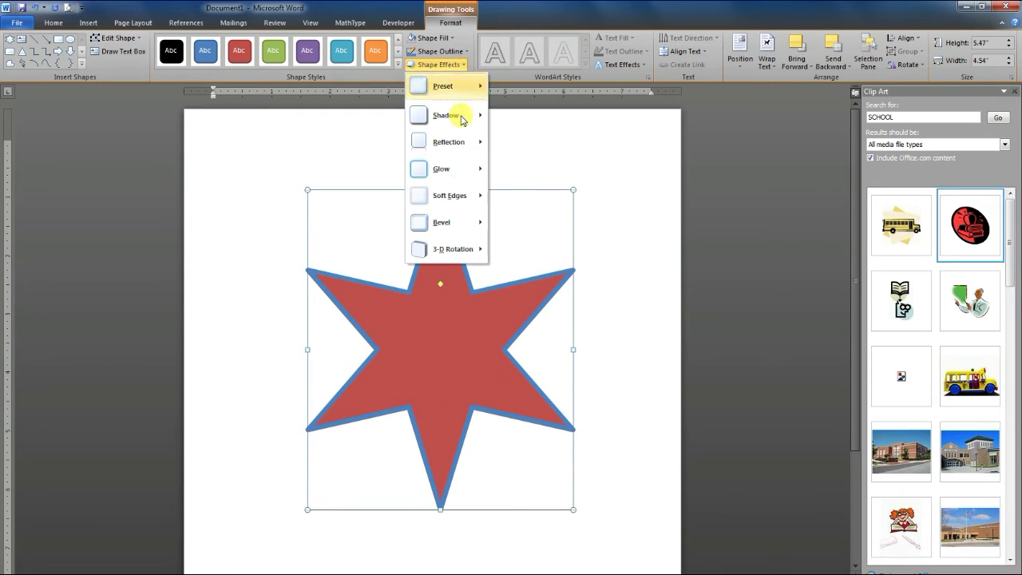
pyautogui.moveTo(449, 225)
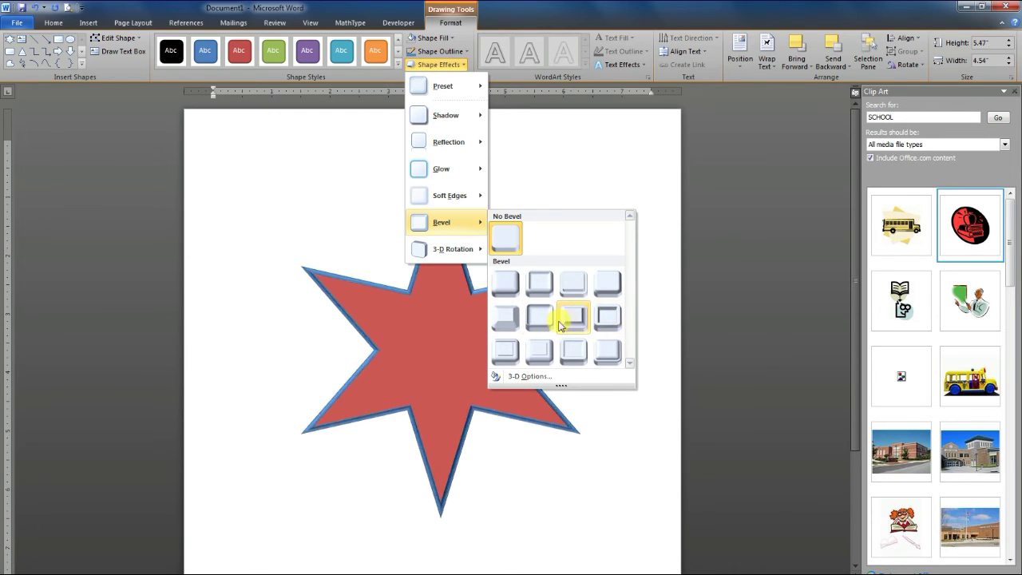
pyautogui.click(538, 318)
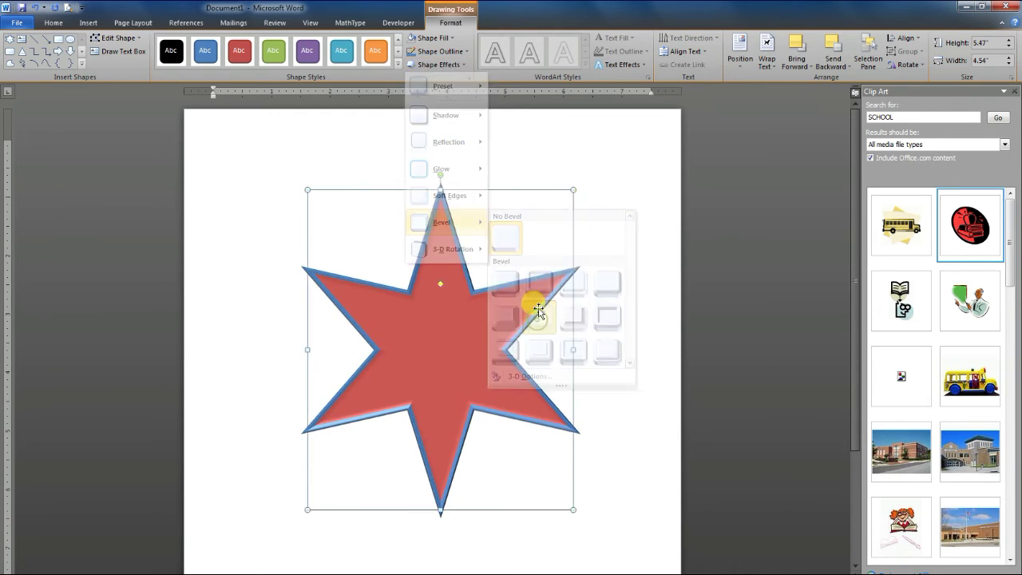
# - Move the star up and to the left, then delete it
pyautogui.click(540, 163)
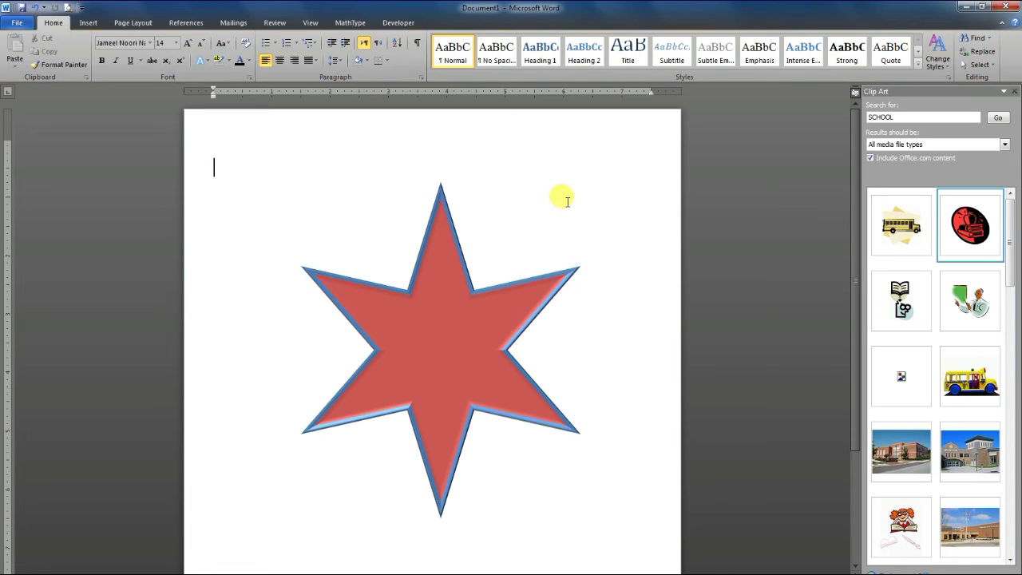
pyautogui.moveTo(445, 271); pyautogui.dragTo(418, 256)
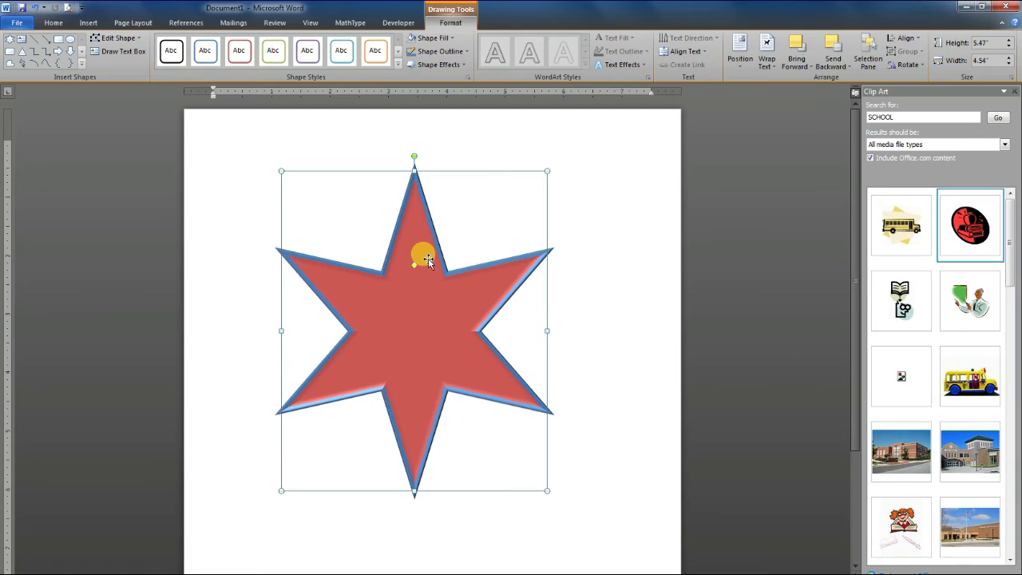
pyautogui.press('Delete')
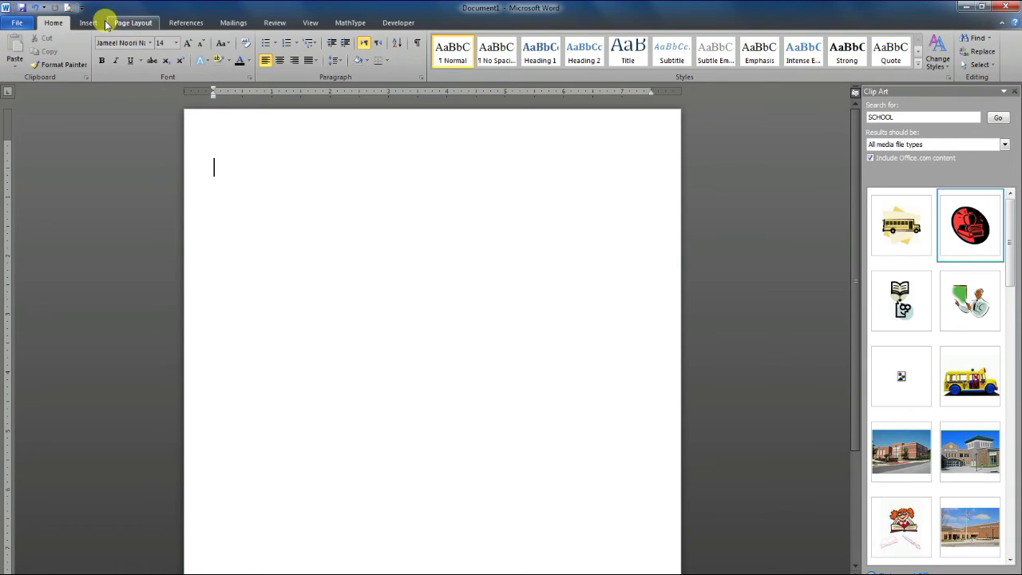
# - Return to the top of the SMART ART document, then create a new blank Document1
pyautogui.click(89, 22)
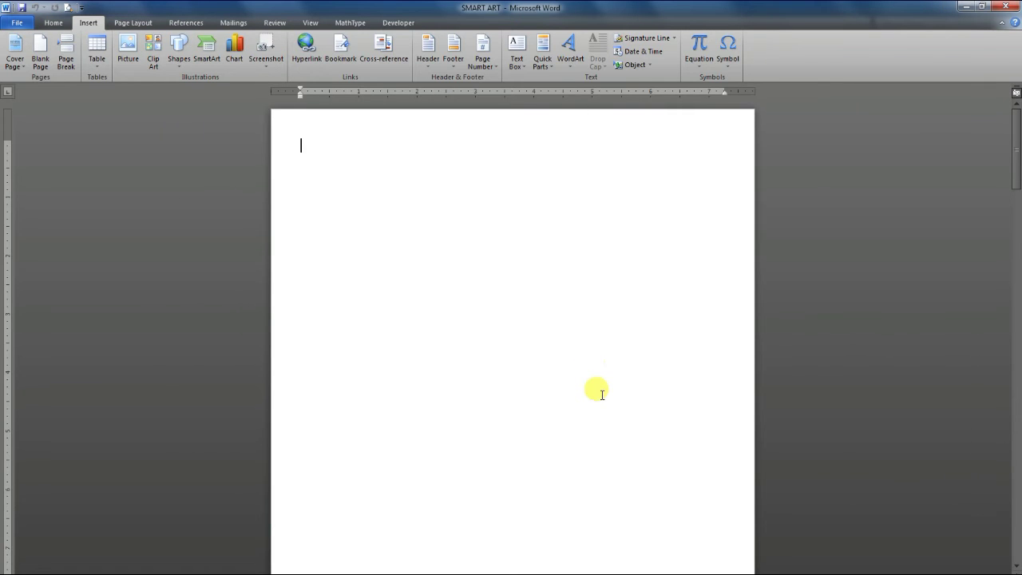
pyautogui.scroll(-10, 595, 391)
pyautogui.scroll(-5, 597, 402)
pyautogui.scroll(-5, 598, 402)
pyautogui.scroll(-5, 597, 401)
pyautogui.scroll(-5, 597, 402)
pyautogui.scroll(-5, 597, 401)
pyautogui.scroll(2, 597, 402)
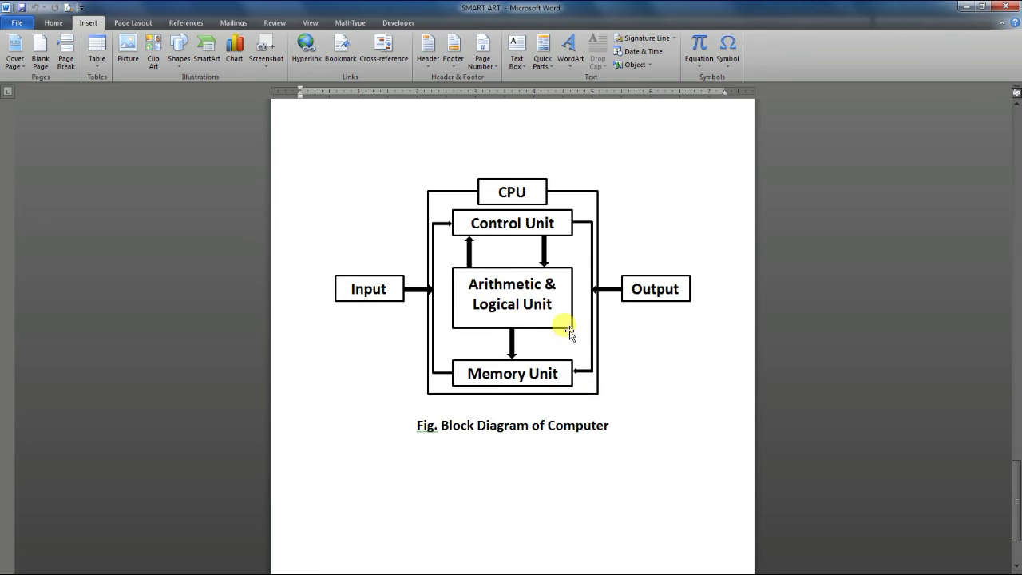
pyautogui.scroll(1, 616, 348)
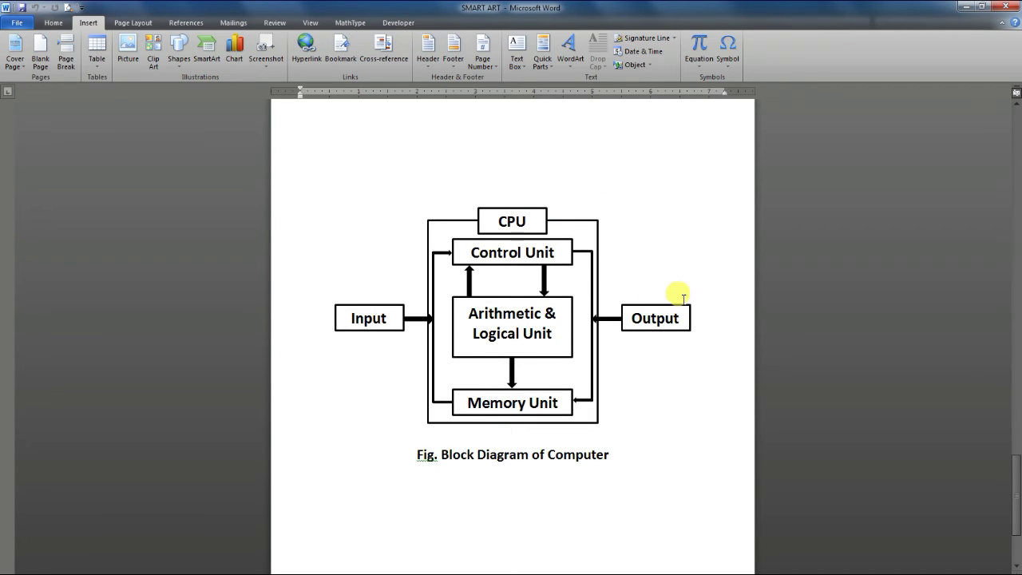
pyautogui.scroll(4, 675, 274)
pyautogui.scroll(5, 678, 279)
pyautogui.scroll(4, 678, 278)
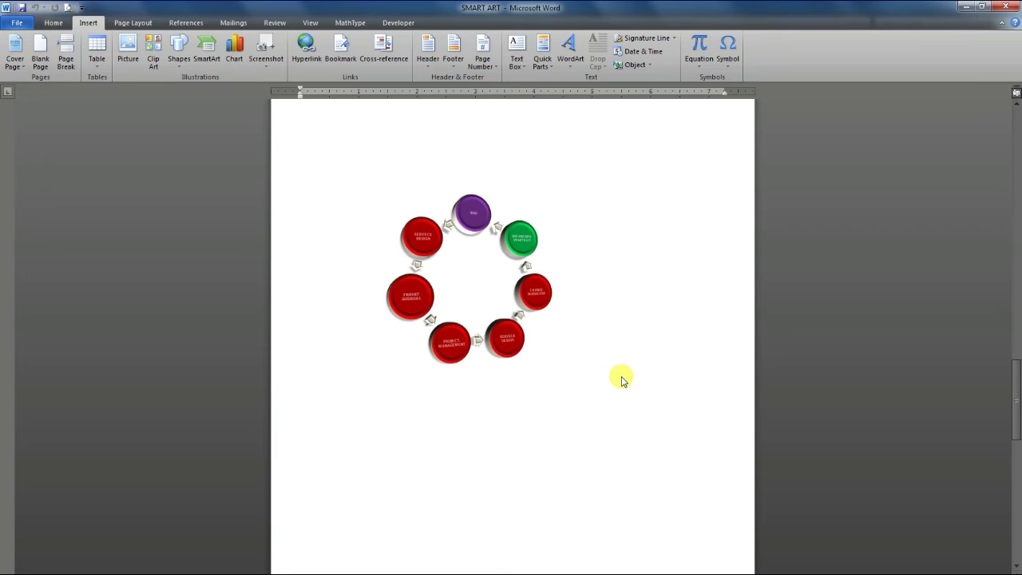
pyautogui.scroll(-4, 621, 377)
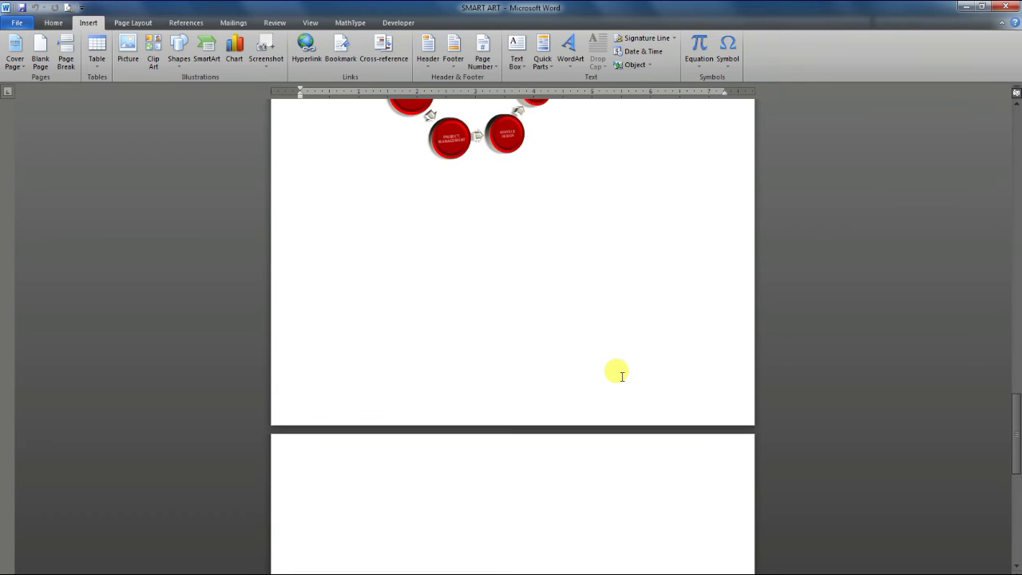
pyautogui.scroll(4, 621, 377)
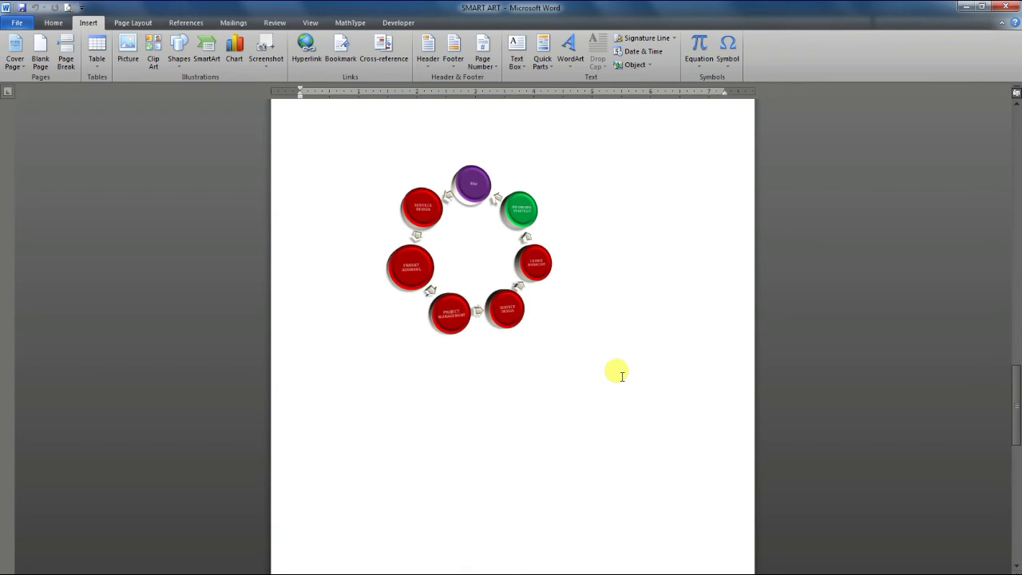
pyautogui.scroll(4, 621, 377)
pyautogui.scroll(5, 621, 376)
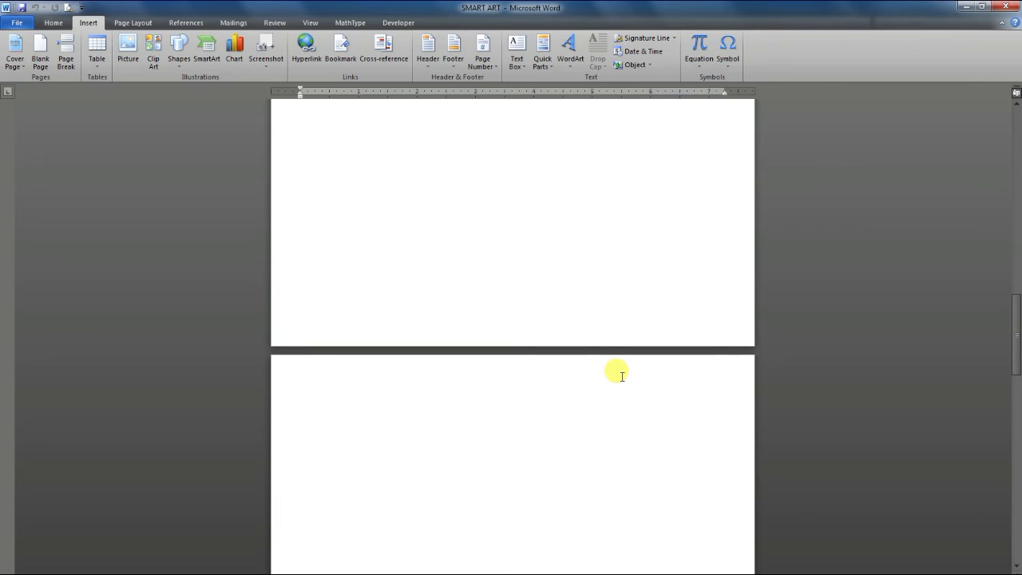
pyautogui.scroll(5, 621, 376)
pyautogui.scroll(5, 621, 376)
pyautogui.scroll(8, 621, 376)
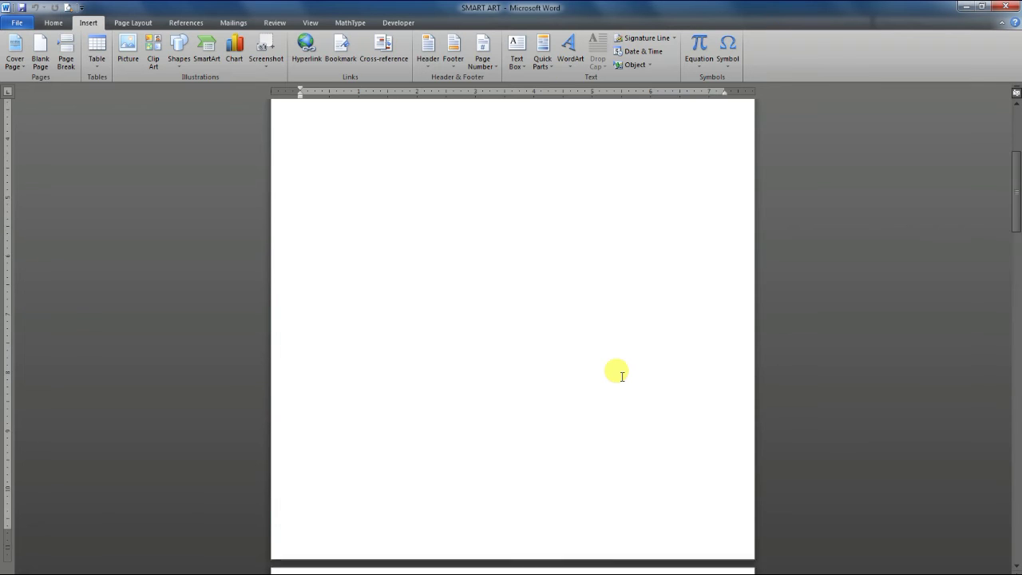
pyautogui.scroll(4, 622, 376)
pyautogui.hotkey('ctrl', 'n')
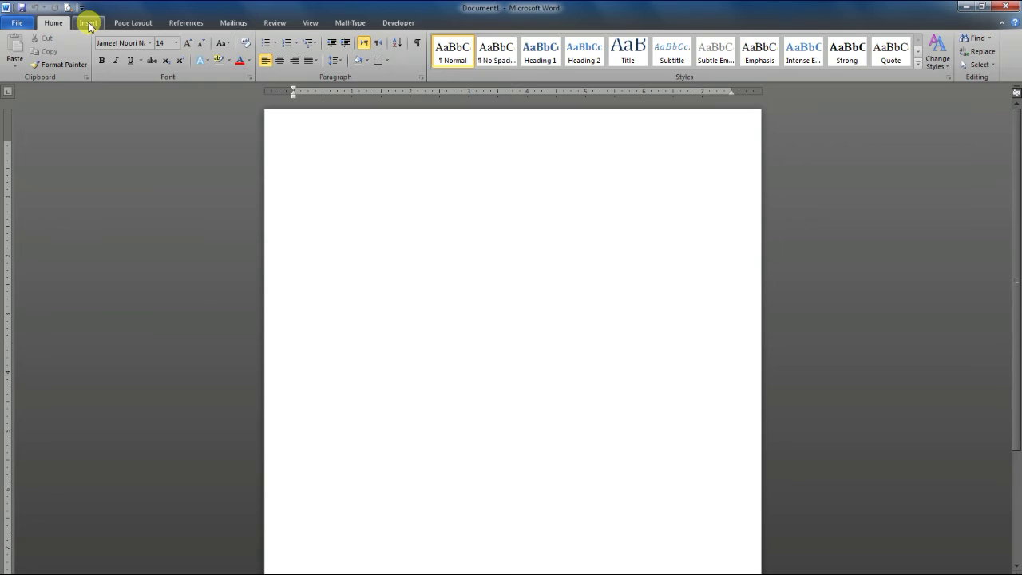
# - Insert a Basic Cycle SmartArt from the Cycle category and select the whole diagram frame
pyautogui.click(89, 25)
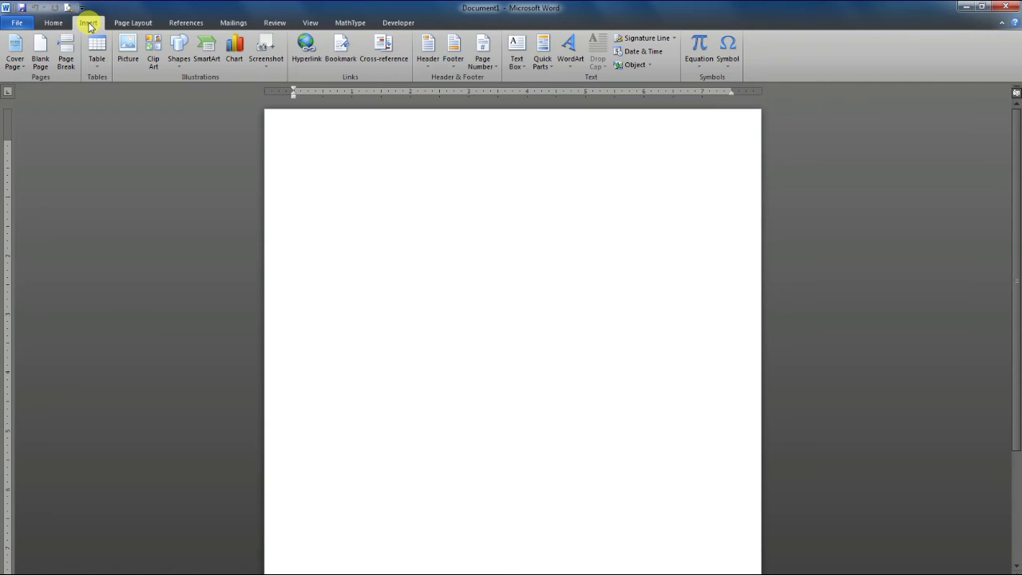
pyautogui.click(212, 60)
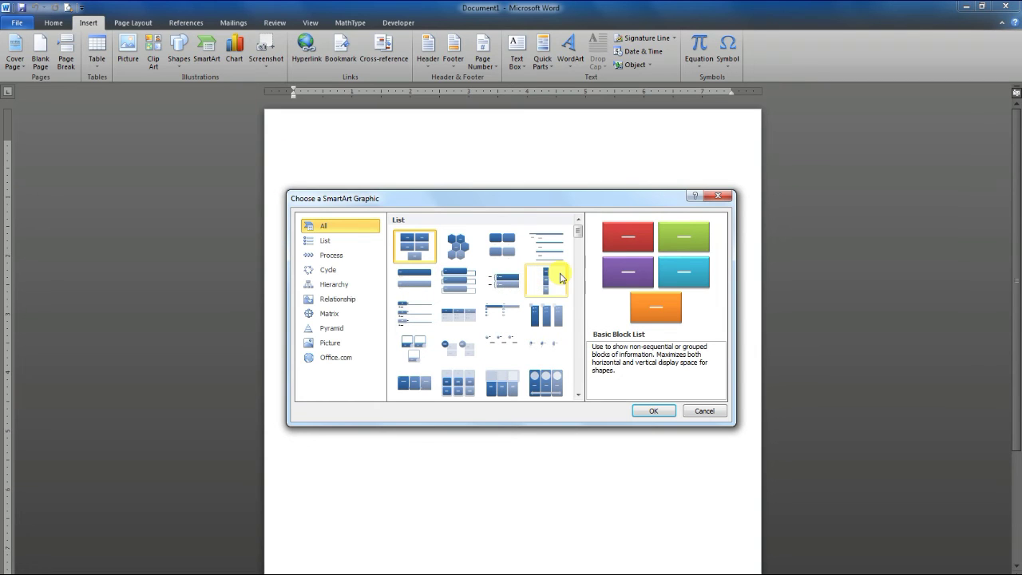
pyautogui.click(332, 273)
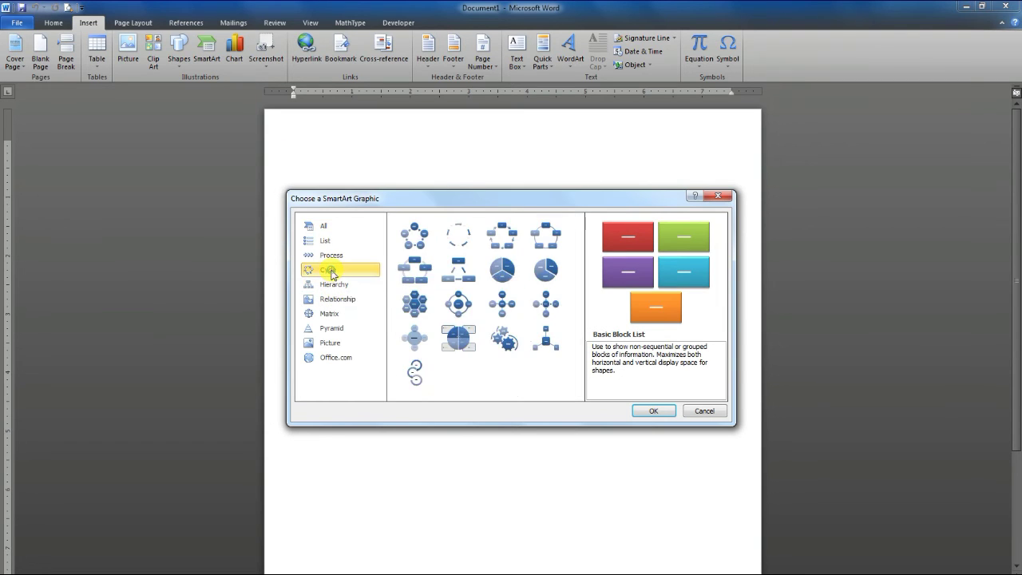
pyautogui.click(420, 246)
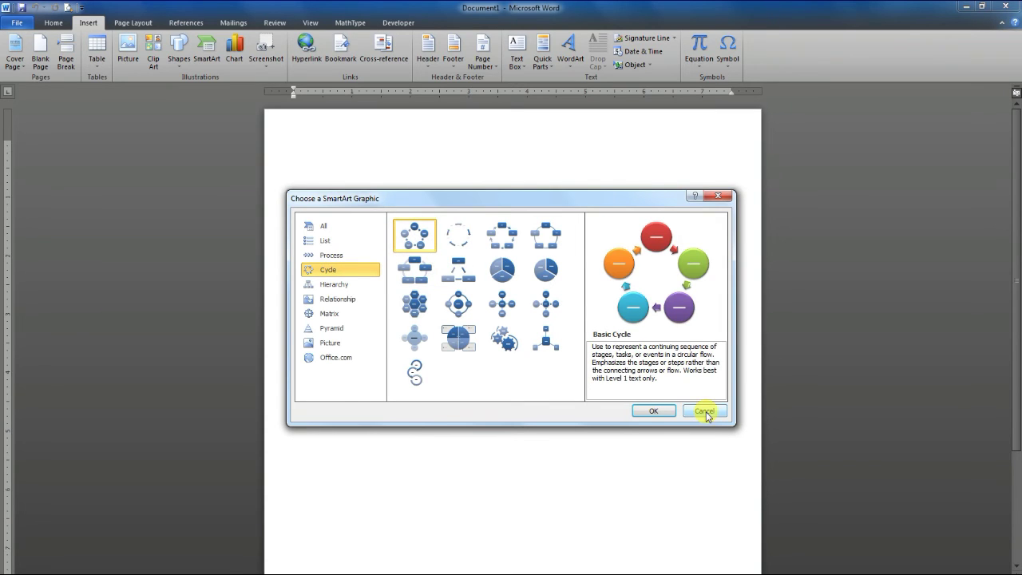
pyautogui.click(670, 414)
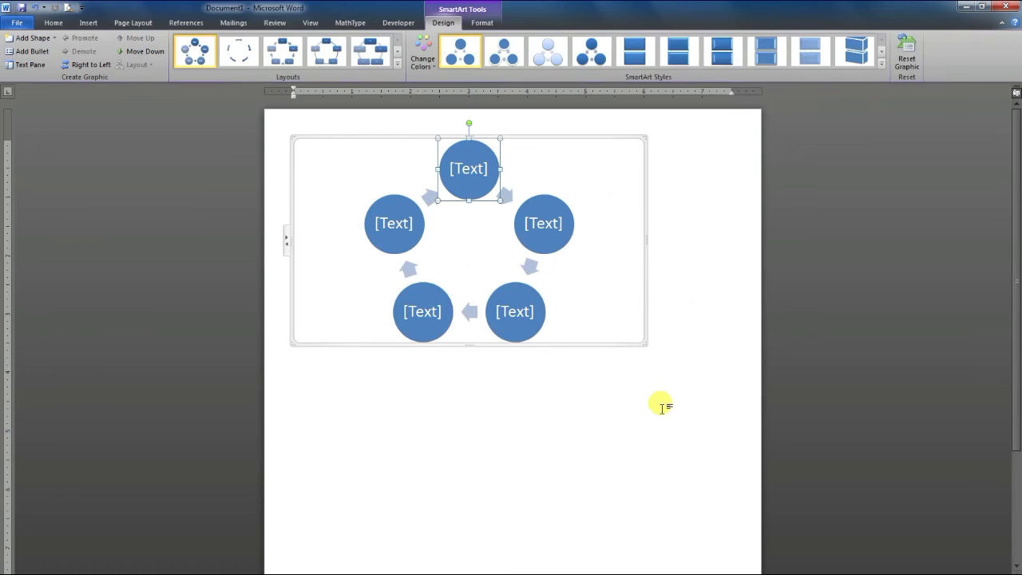
pyautogui.click(566, 139)
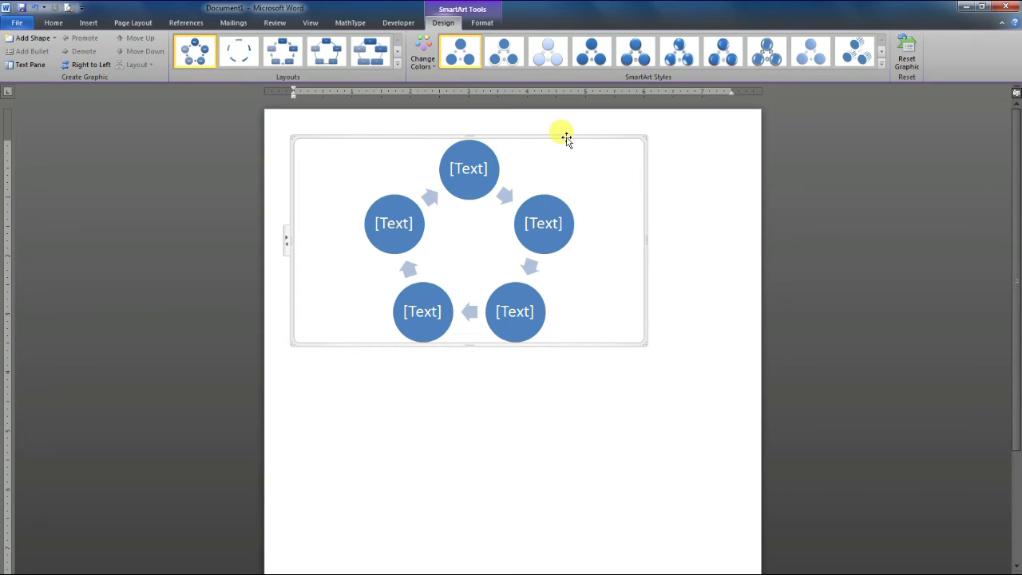
pyautogui.click(474, 151)
# - Set the cycle diagram's wrapping to Behind Text and drag it lower on the page
pyautogui.click(539, 145)
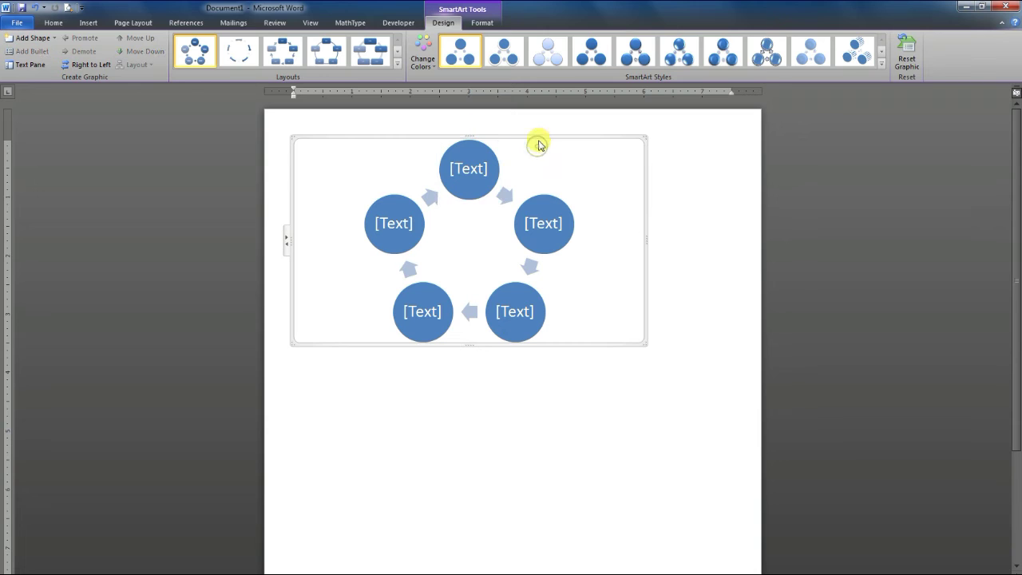
pyautogui.click(488, 22)
pyautogui.click(644, 60)
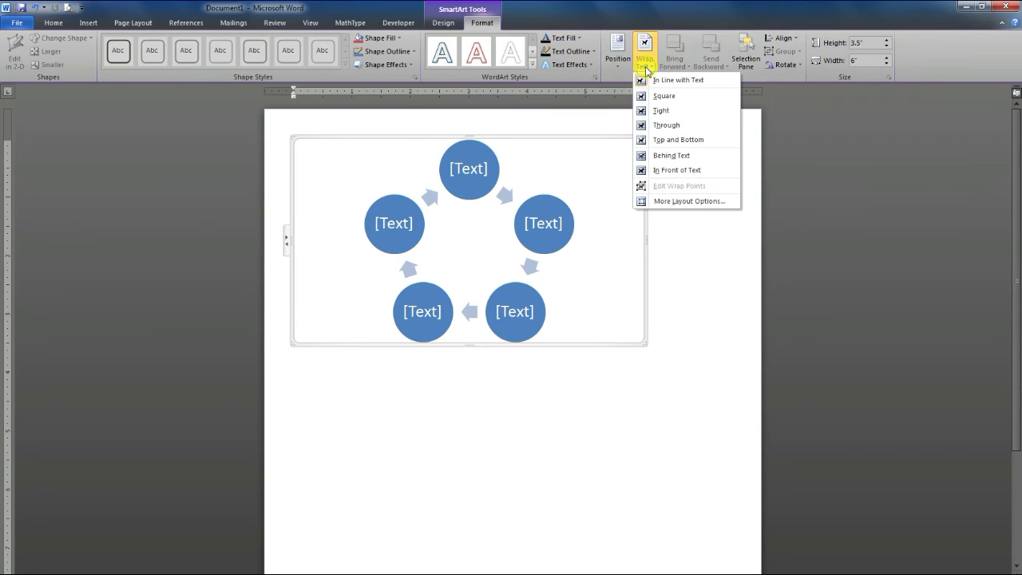
pyautogui.click(671, 157)
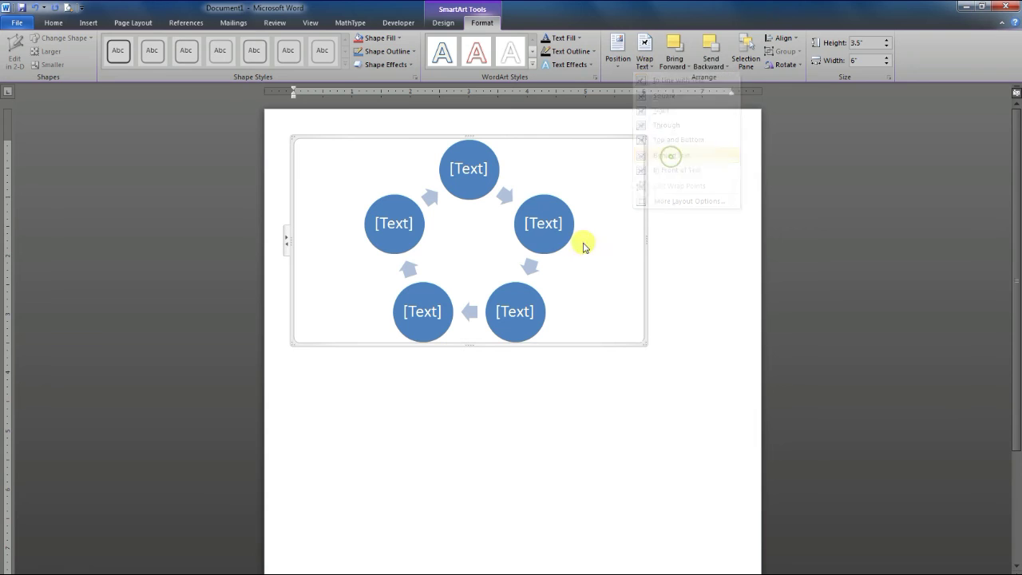
pyautogui.moveTo(531, 143)
pyautogui.mouseDown()
pyautogui.moveTo(585, 254)
pyautogui.moveTo(564, 253)
pyautogui.moveTo(590, 247)
pyautogui.mouseUp()
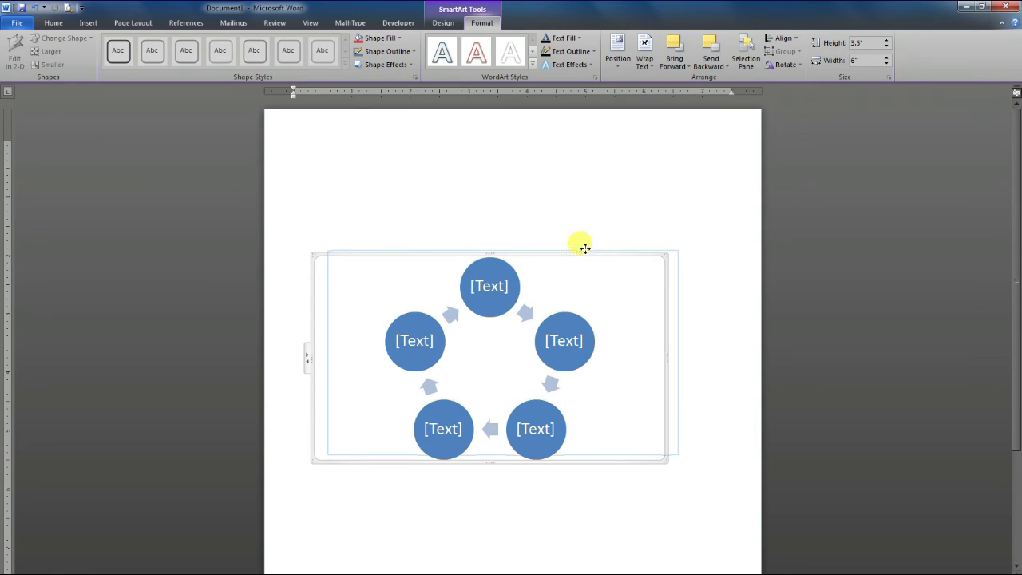
pyautogui.click(449, 26)
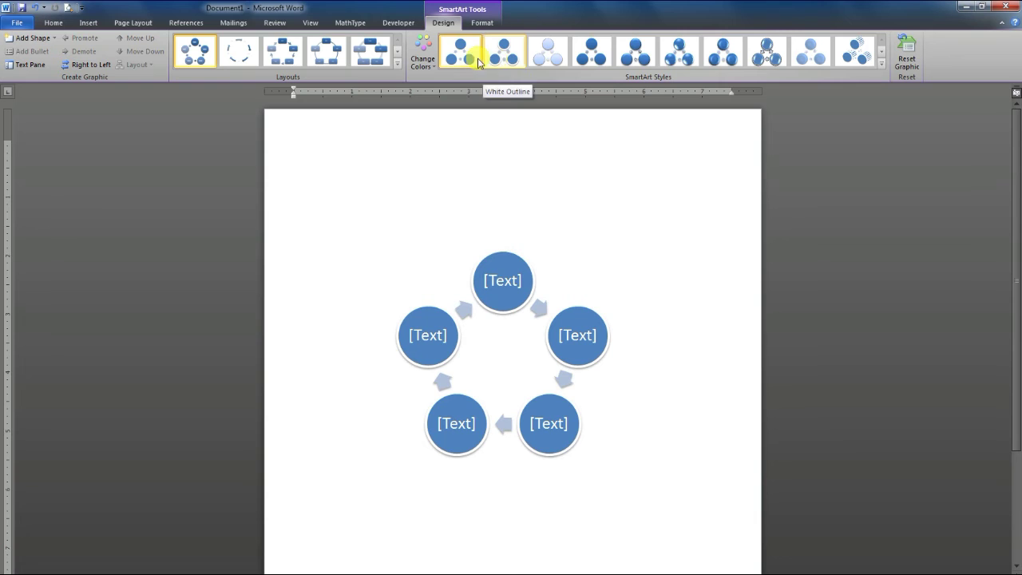
# - After trying a white-outline style, apply a glossy 3-D SmartArt style to the circles
pyautogui.click(509, 63)
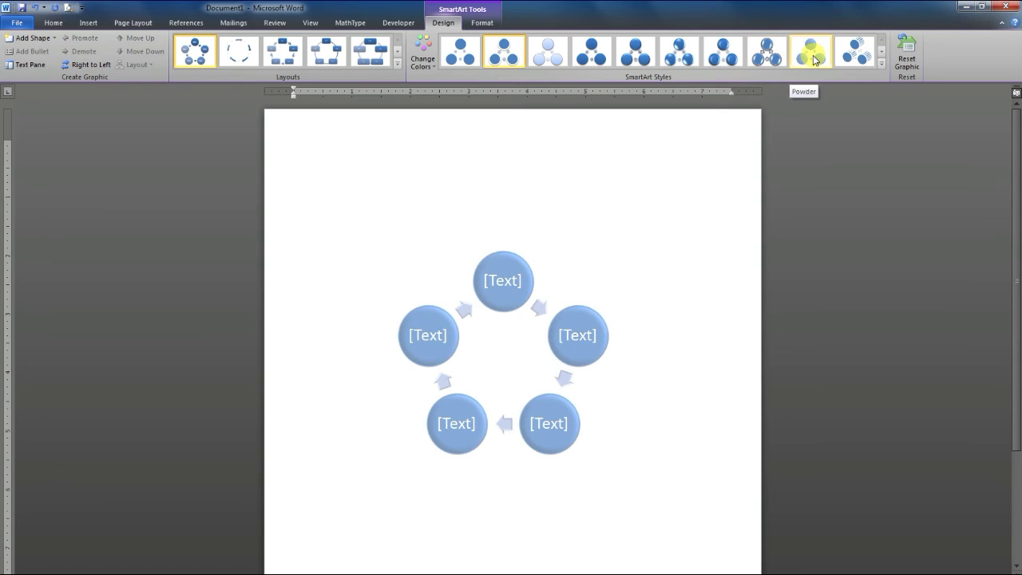
pyautogui.click(715, 61)
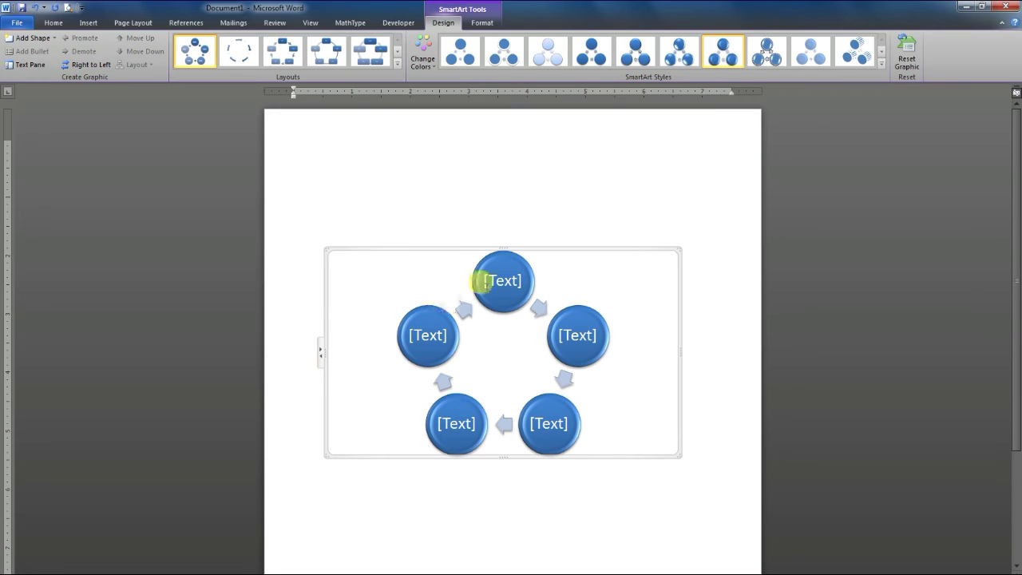
pyautogui.click(502, 276)
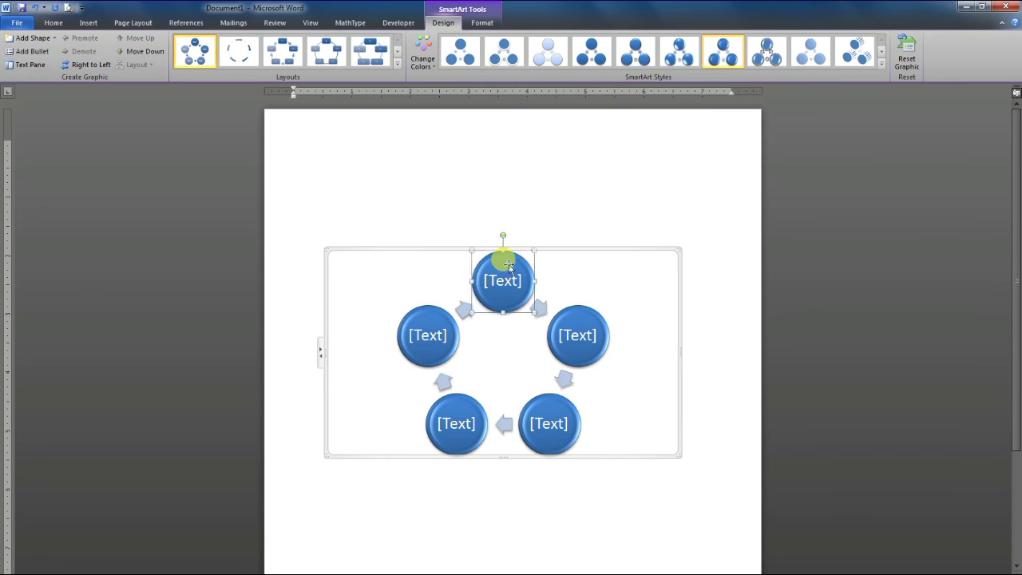
# - Apply the first Colorful scheme so the circles turn red, green, purple, blue and orange
pyautogui.click(431, 69)
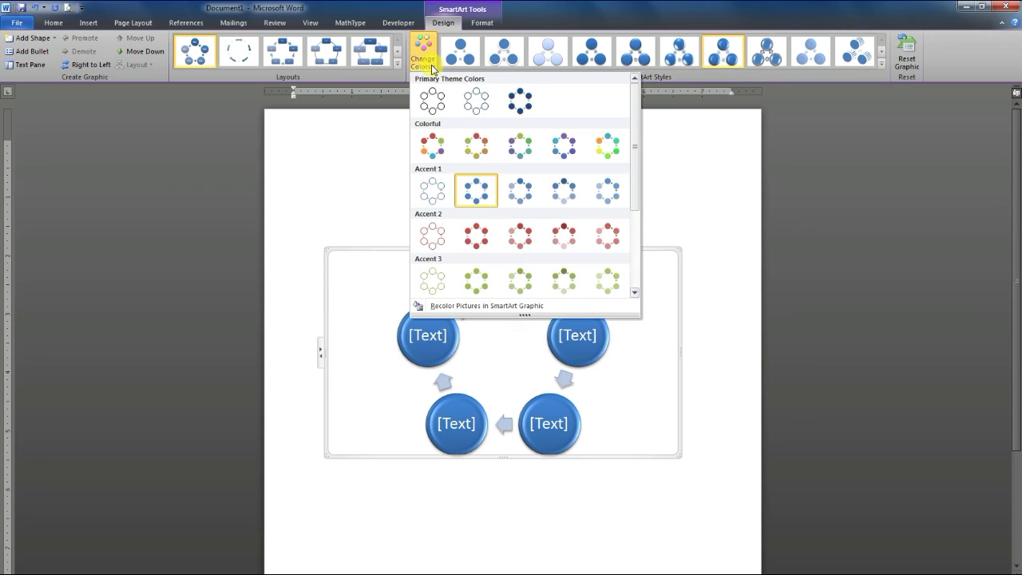
pyautogui.click(441, 156)
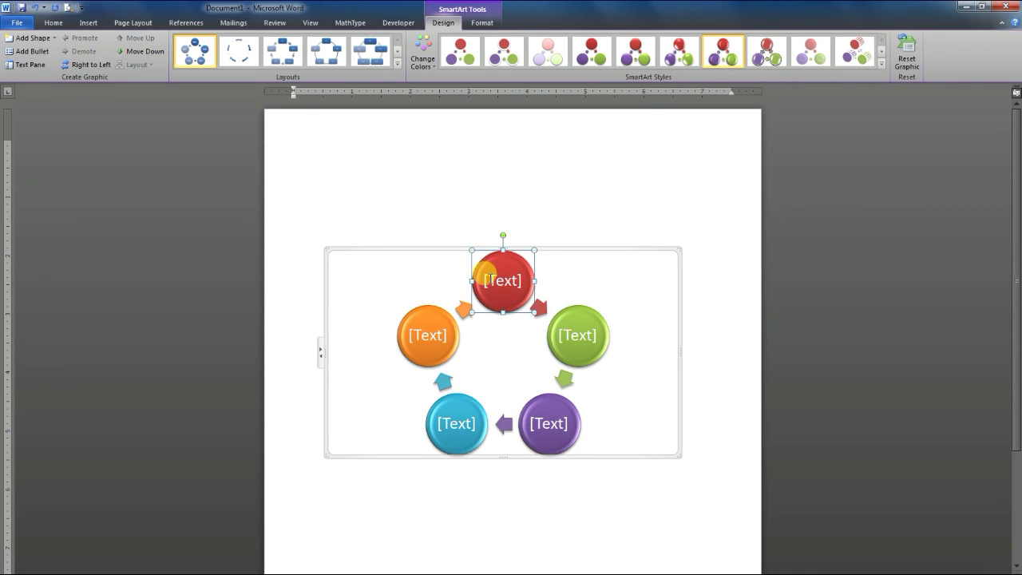
pyautogui.click(407, 199)
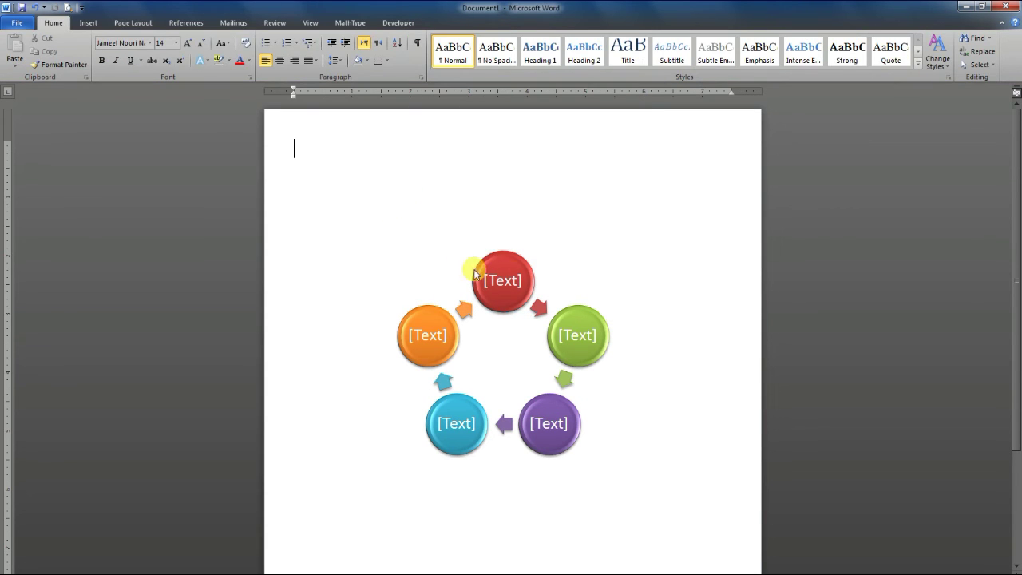
pyautogui.click(508, 257)
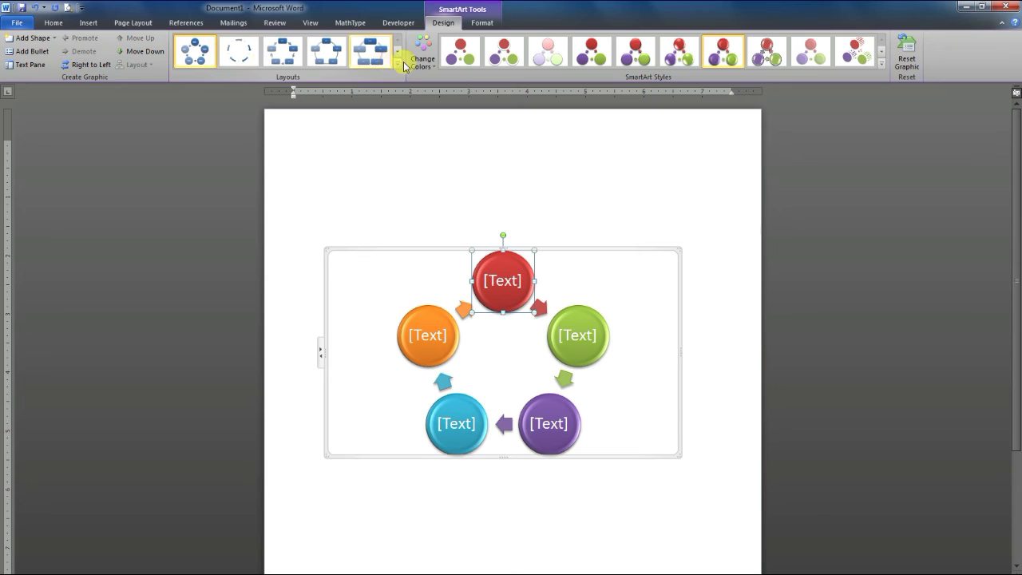
pyautogui.click(398, 63)
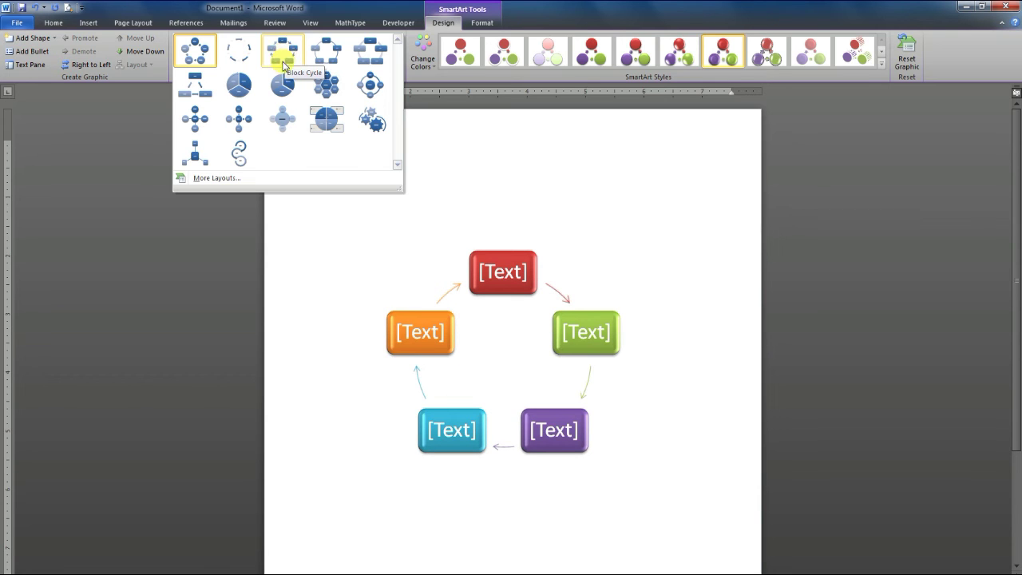
pyautogui.click(395, 319)
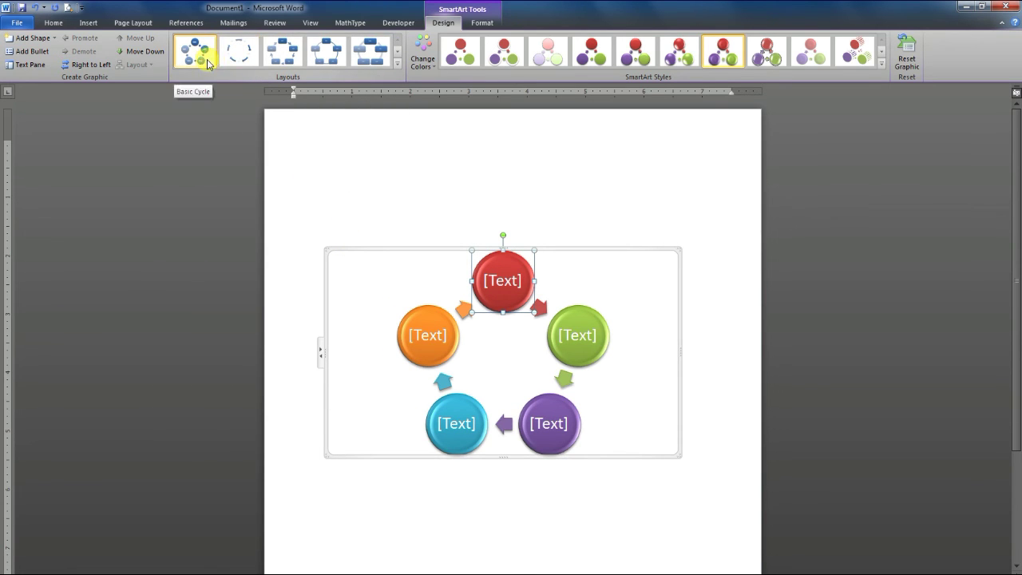
pyautogui.click(398, 70)
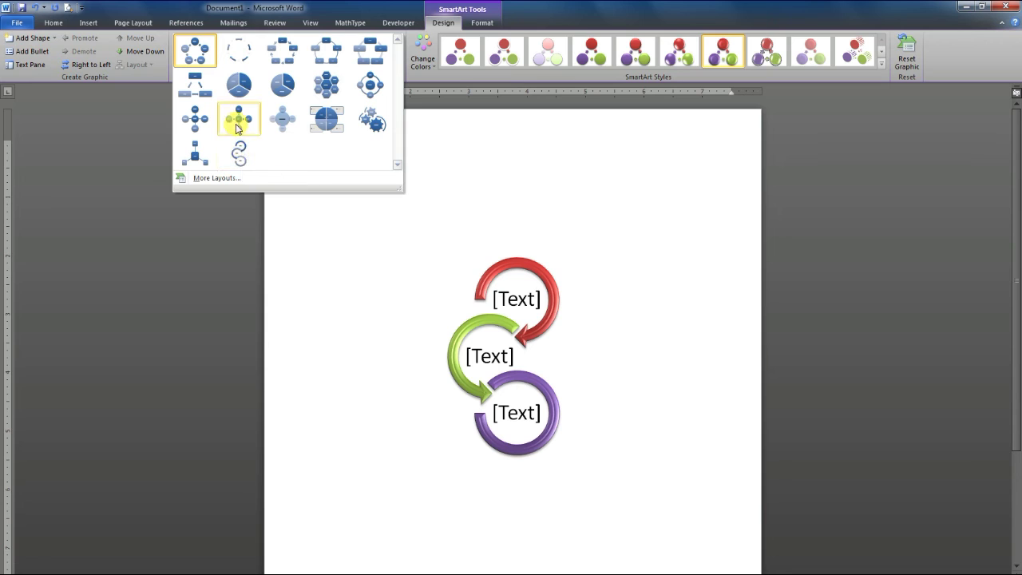
pyautogui.click(190, 62)
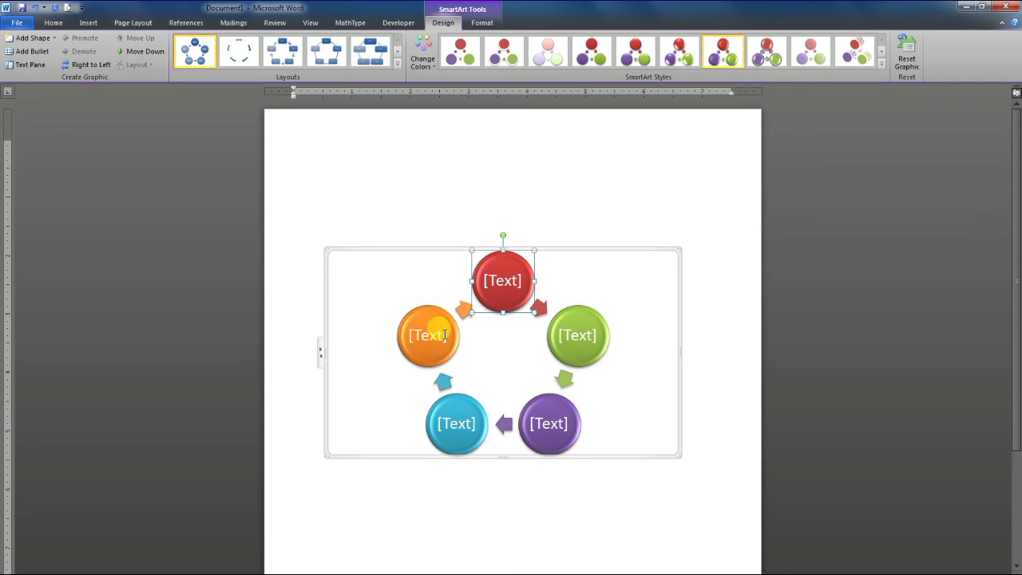
# - Add a sixth circle before the red one and open the SmartArt Text Pane
pyautogui.click(55, 40)
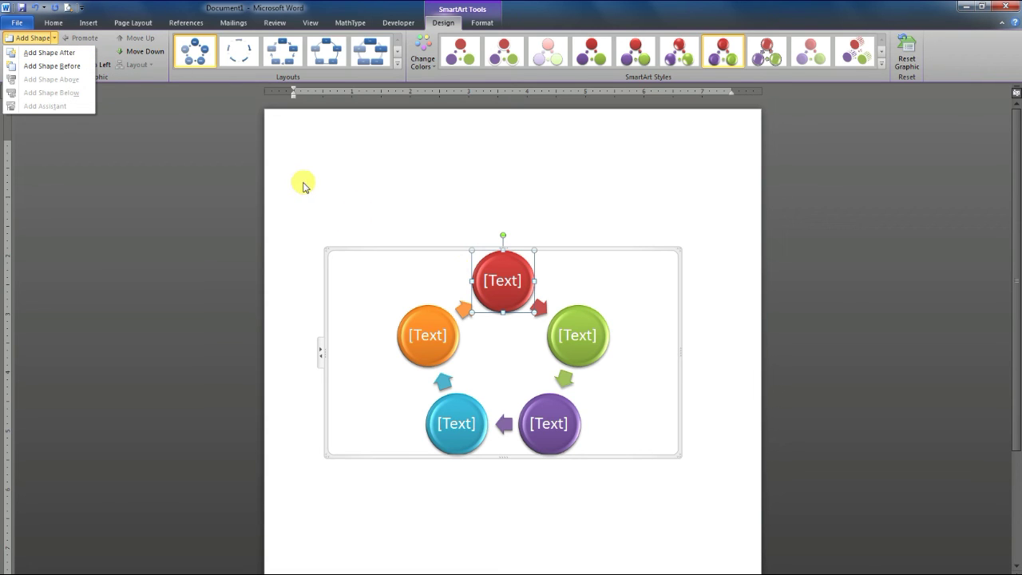
pyautogui.click(66, 72)
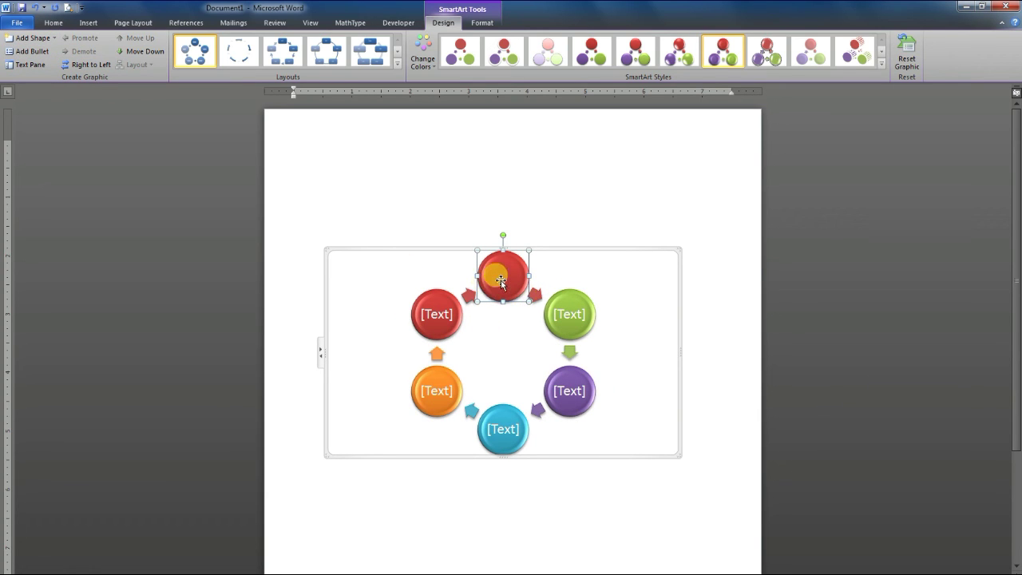
pyautogui.click(455, 315)
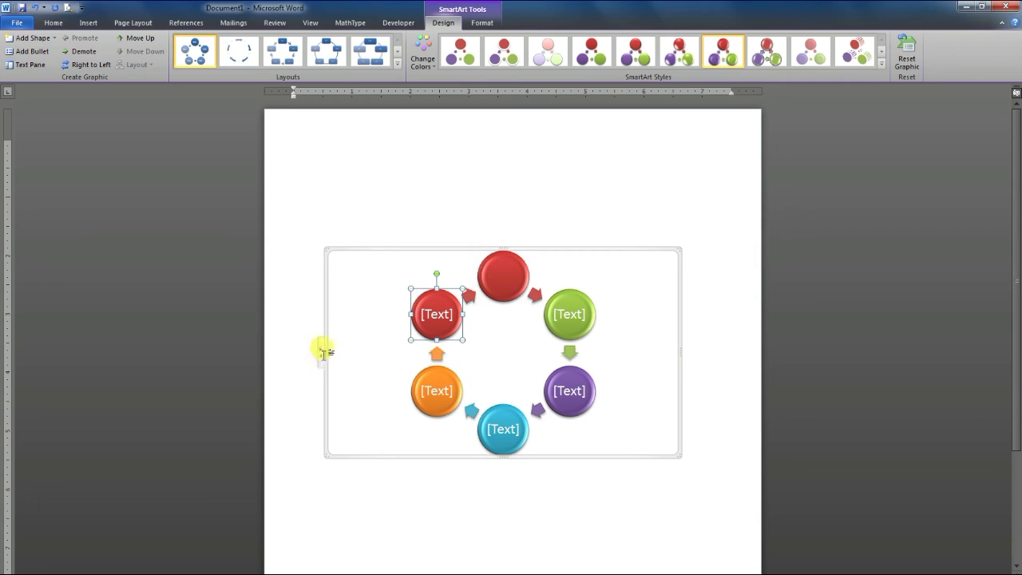
pyautogui.click(319, 361)
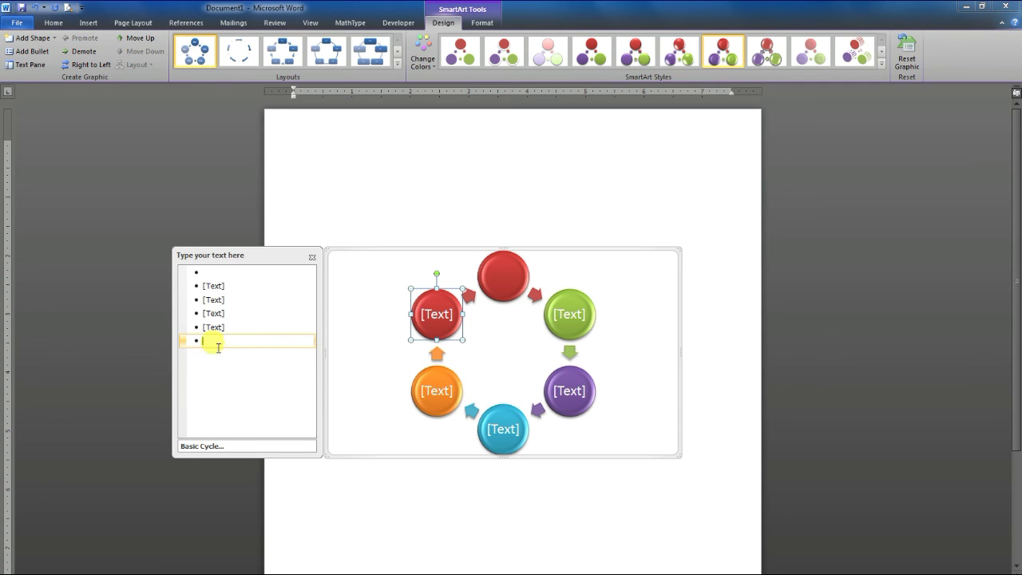
# - Label the upper-left circle JMS and the top circle TECHNOLOGY
pyautogui.click(349, 342)
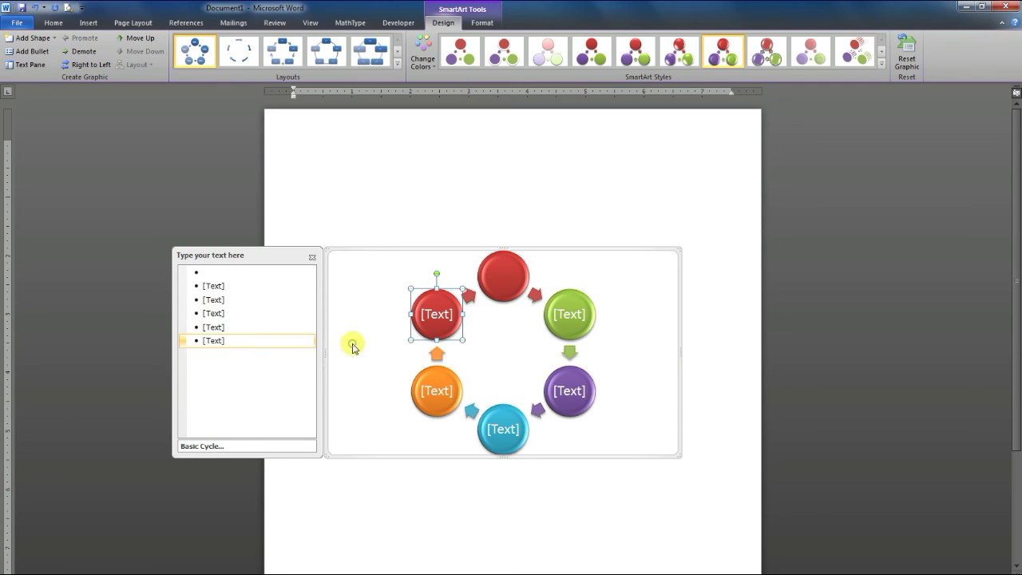
pyautogui.click(314, 257)
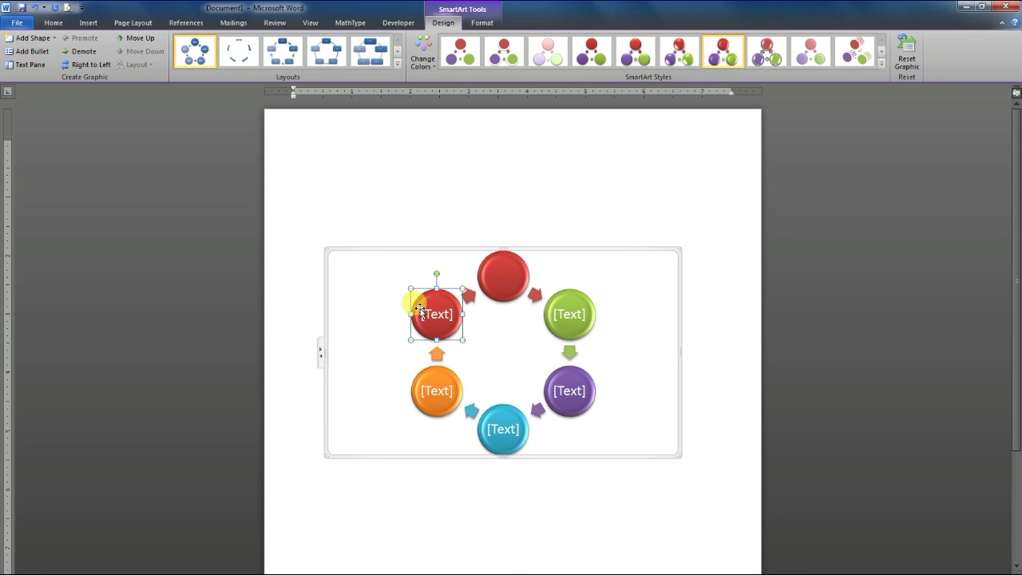
pyautogui.click(451, 314)
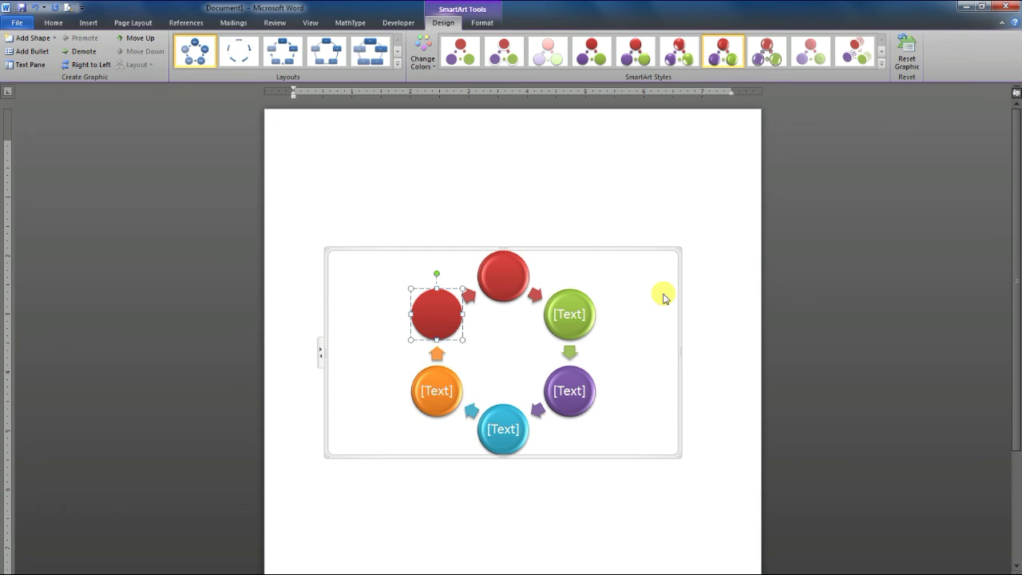
pyautogui.write('JMS')
pyautogui.click(507, 279)
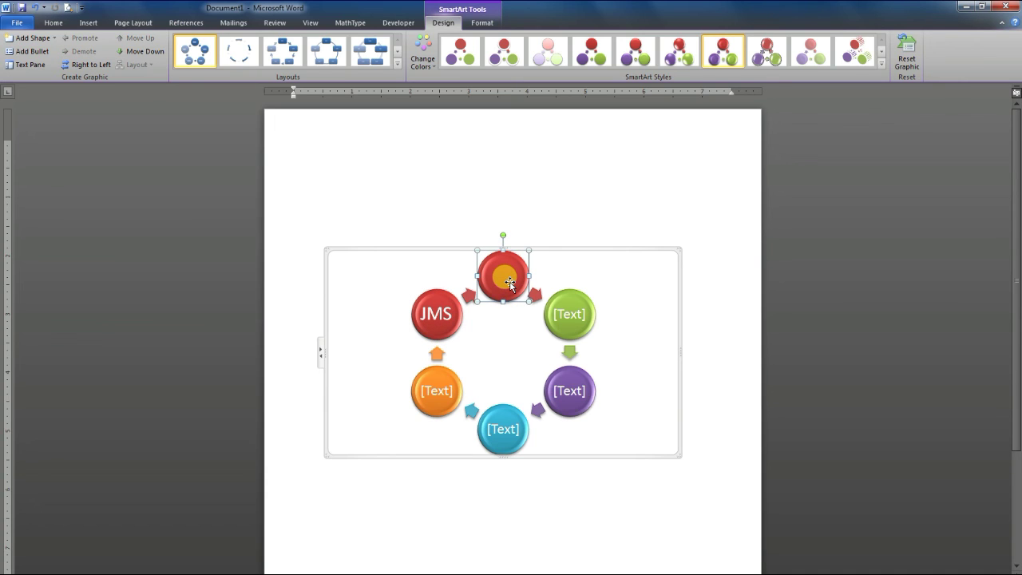
pyautogui.write('T')
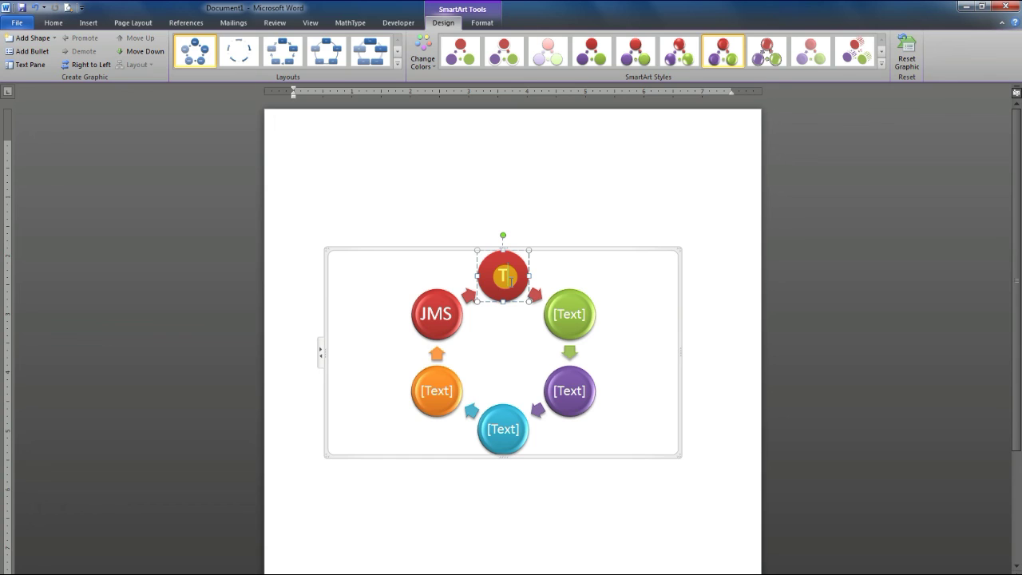
pyautogui.write('ECH')
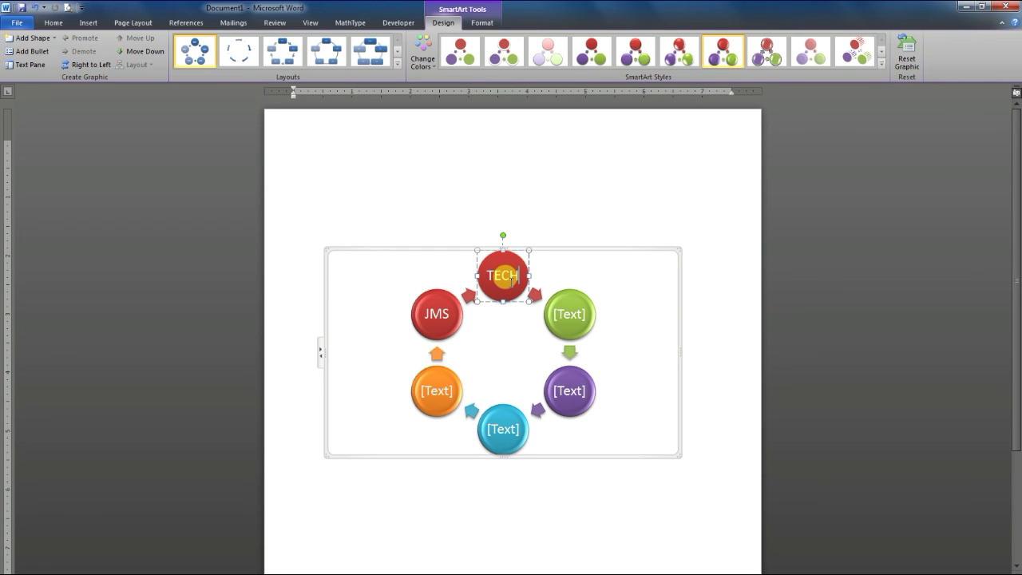
pyautogui.write('NOL')
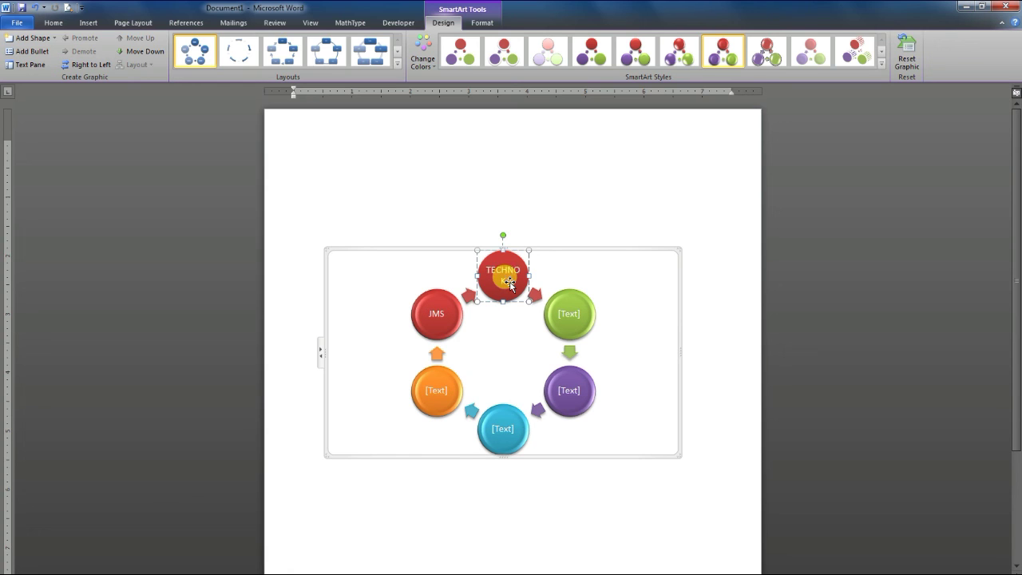
pyautogui.write('O')
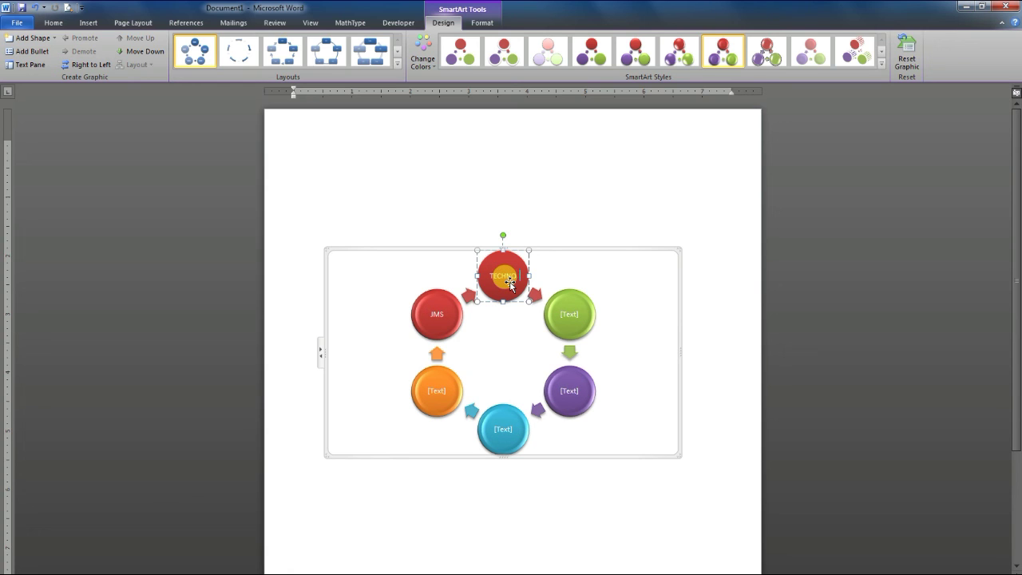
pyautogui.write('LOG')
pyautogui.write('Y')
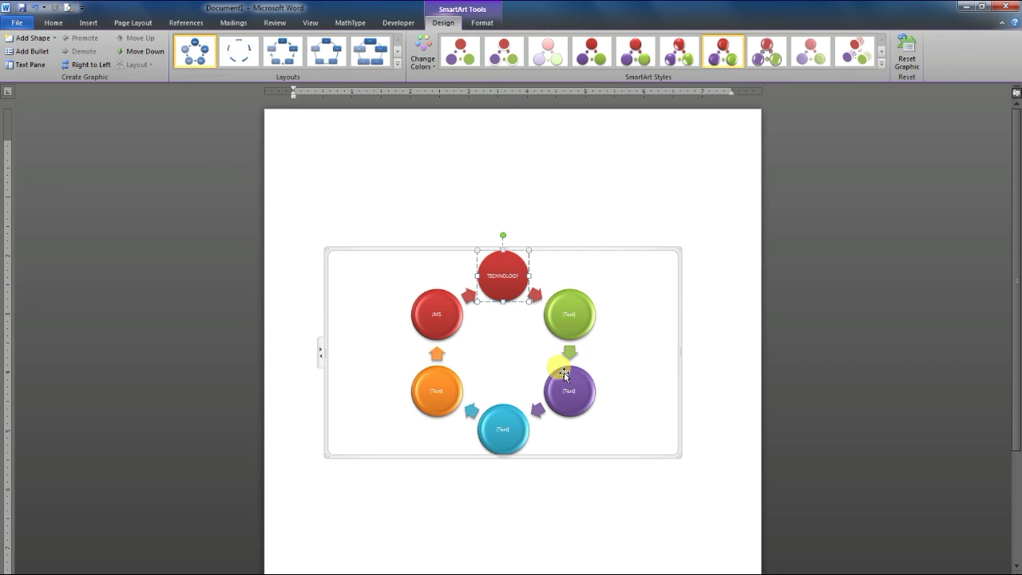
pyautogui.click(572, 322)
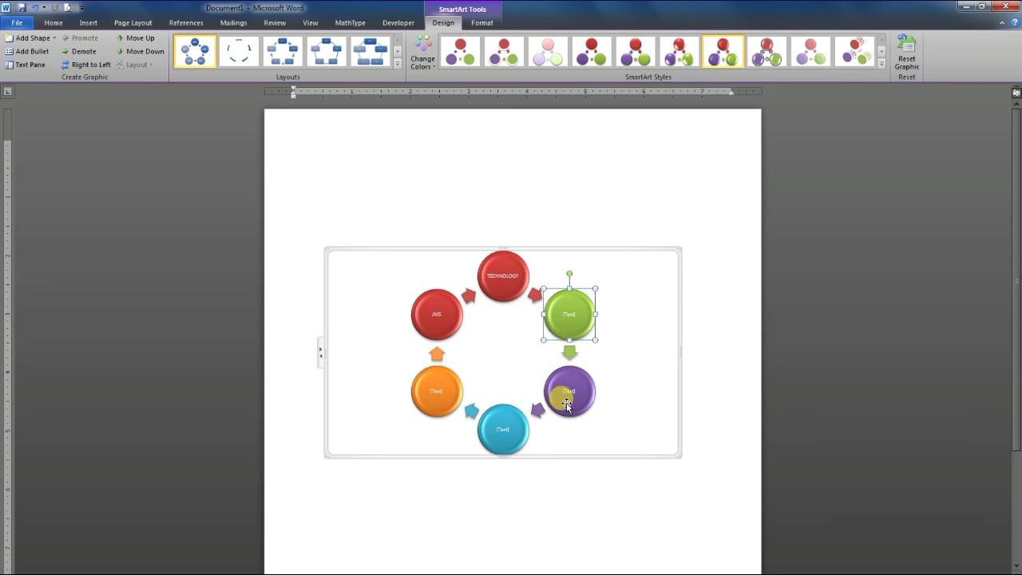
pyautogui.click(320, 355)
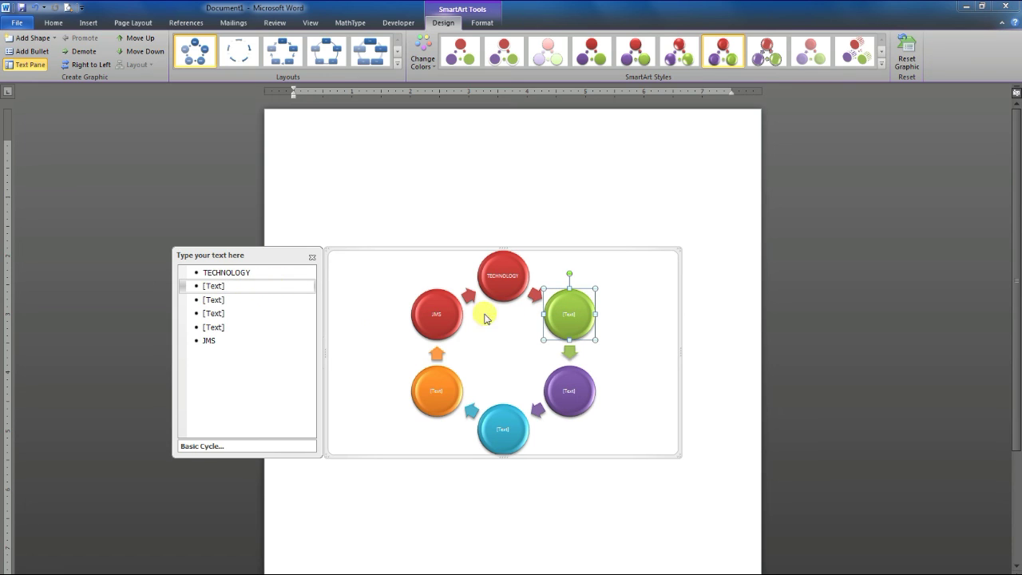
# - Type EDUCATION as the fifth bullet for the orange lower-left circle, then close the Text Pane
pyautogui.click(199, 327)
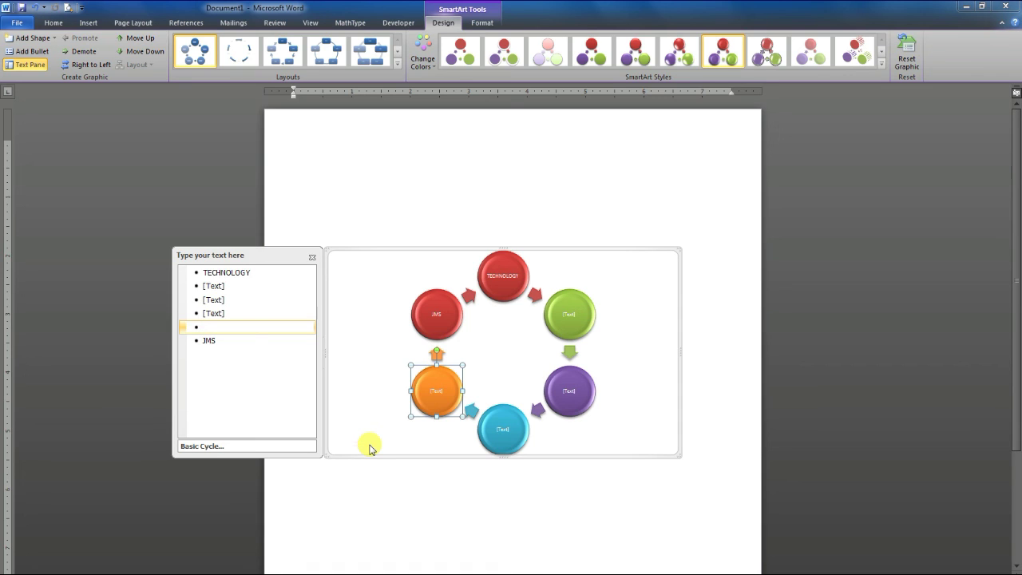
pyautogui.write('EDUCA')
pyautogui.write('TION')
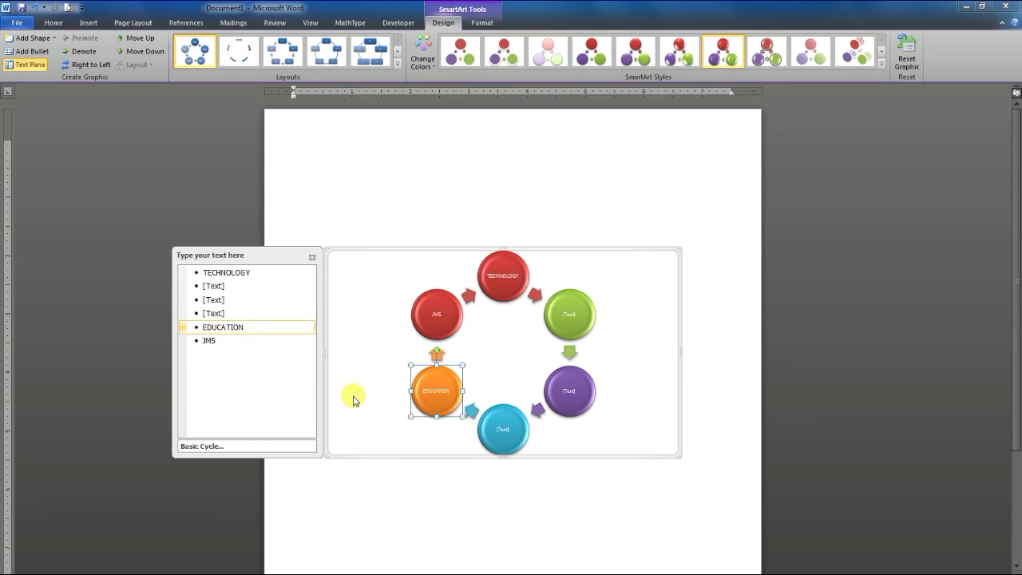
pyautogui.click(312, 257)
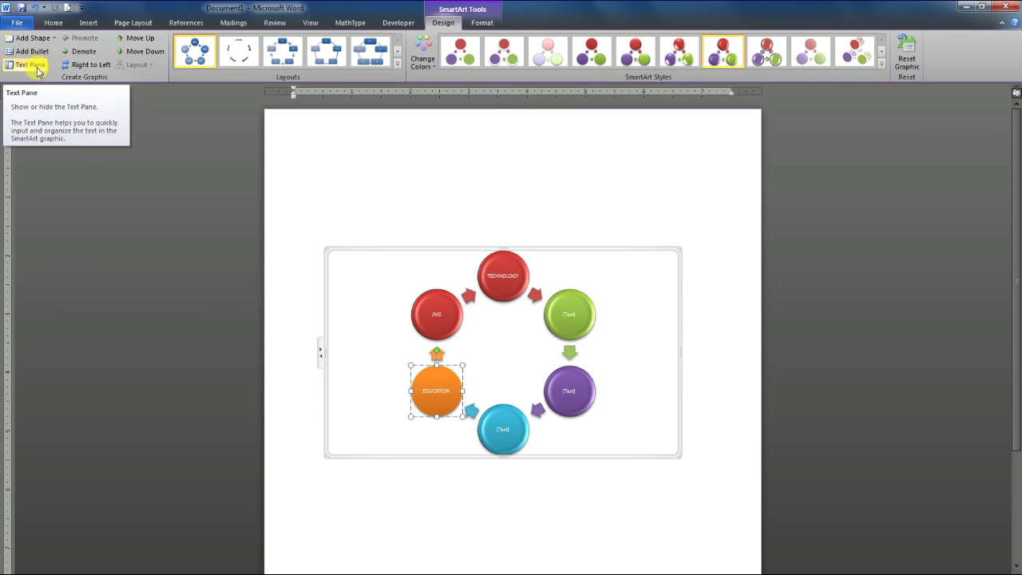
pyautogui.click(322, 360)
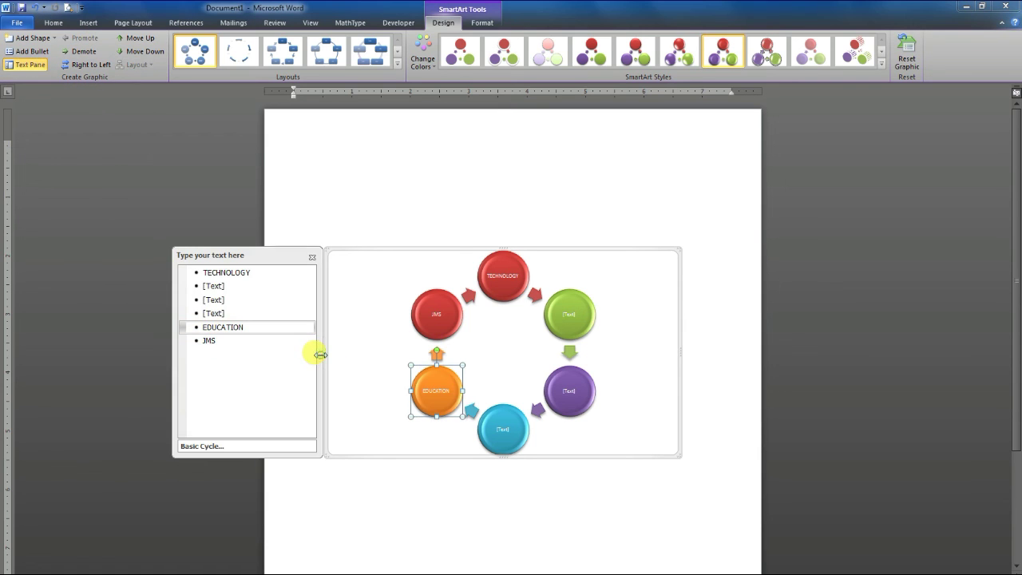
pyautogui.click(312, 258)
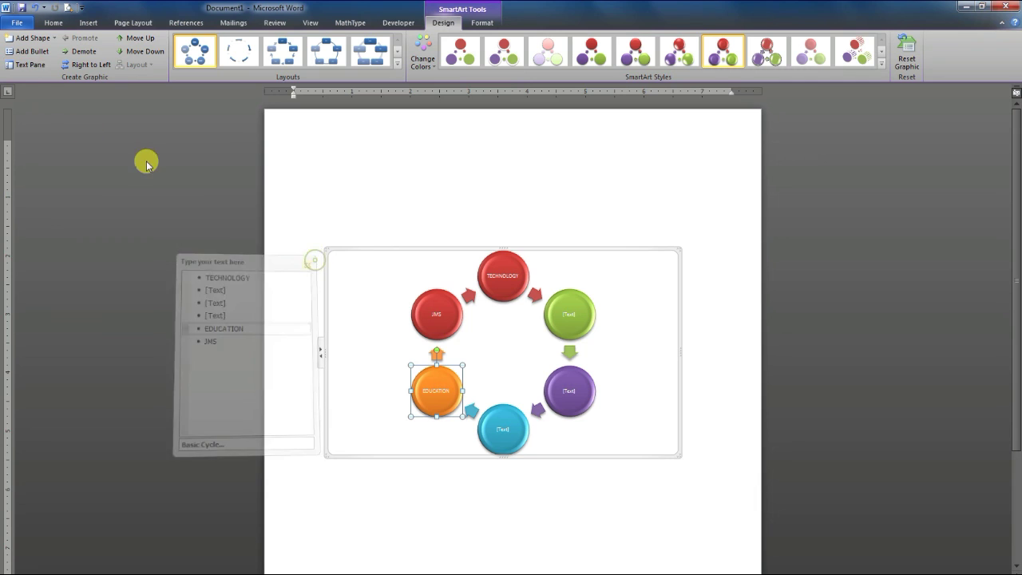
pyautogui.click(28, 64)
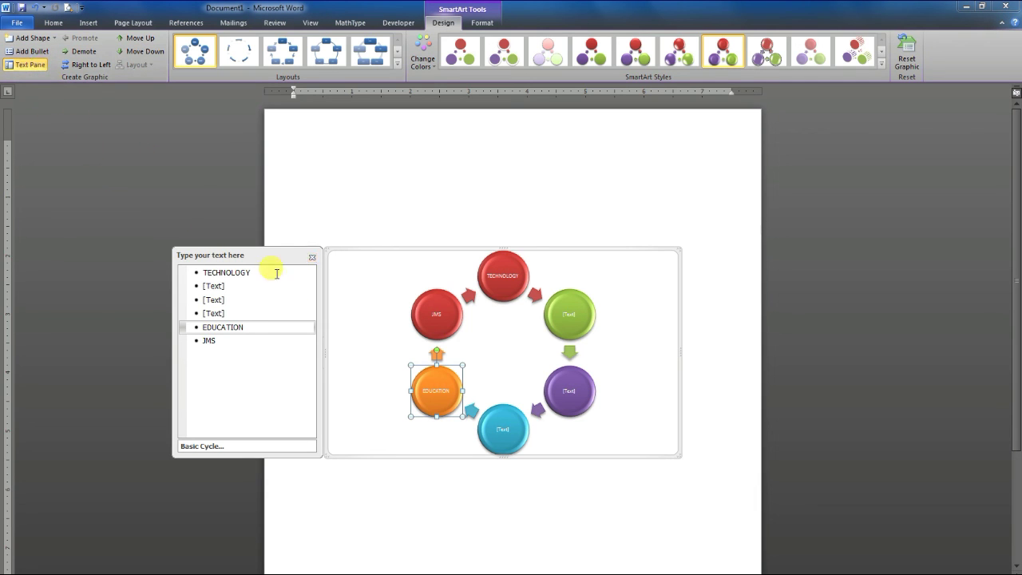
pyautogui.click(312, 258)
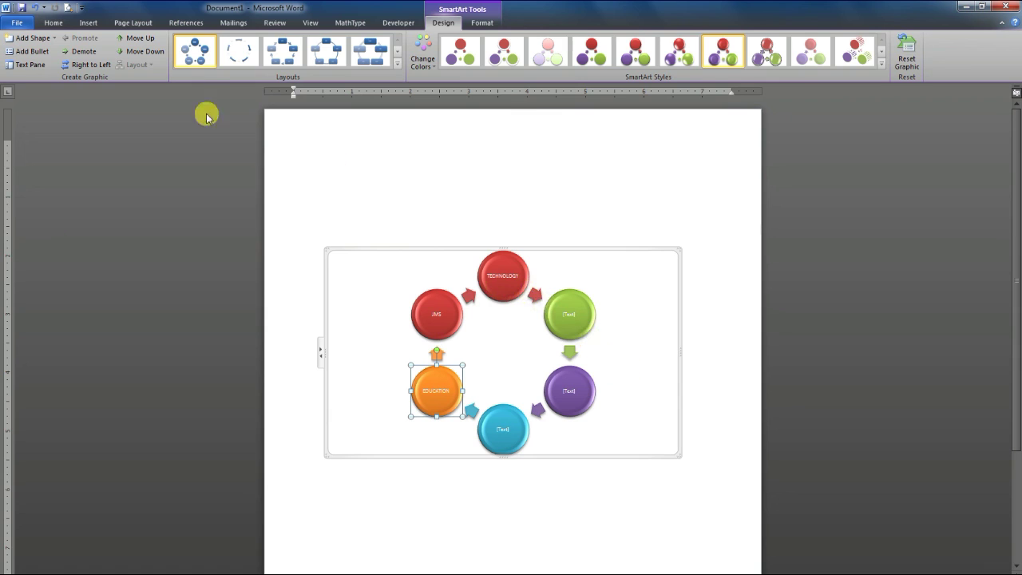
# - Move EDUCATION up and back down, then switch the cycle to Right to Left
pyautogui.click(149, 52)
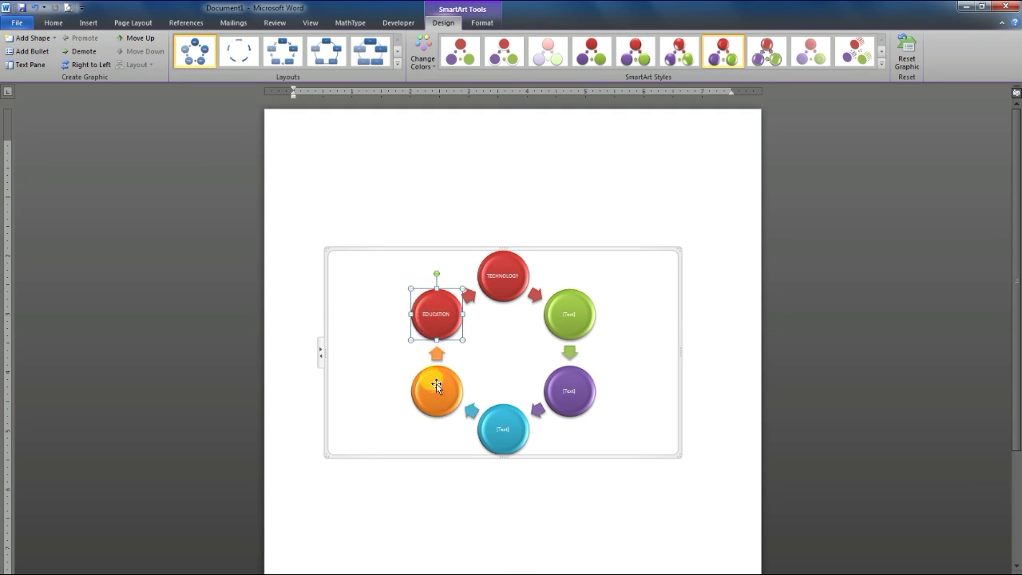
pyautogui.click(139, 40)
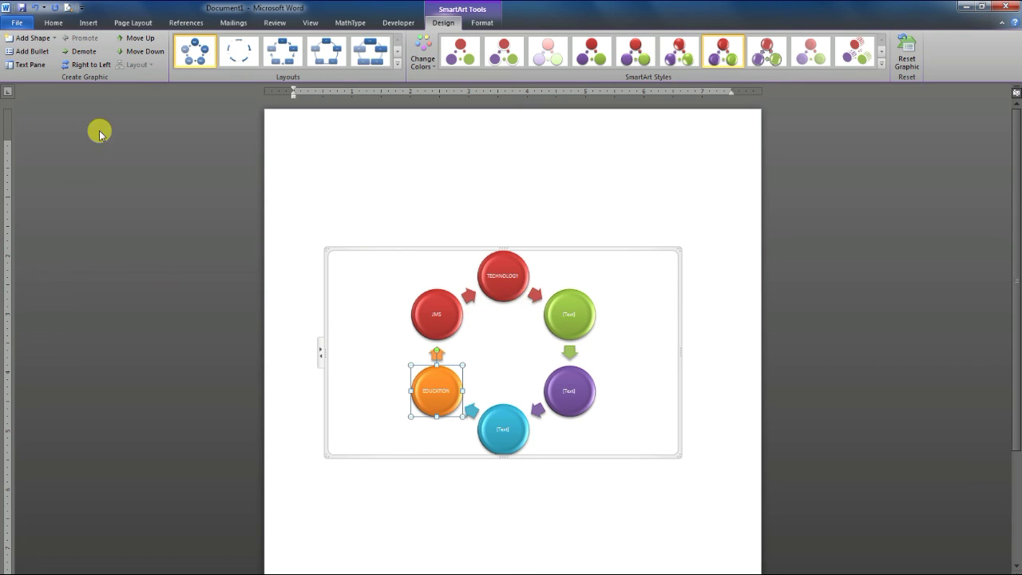
pyautogui.click(94, 69)
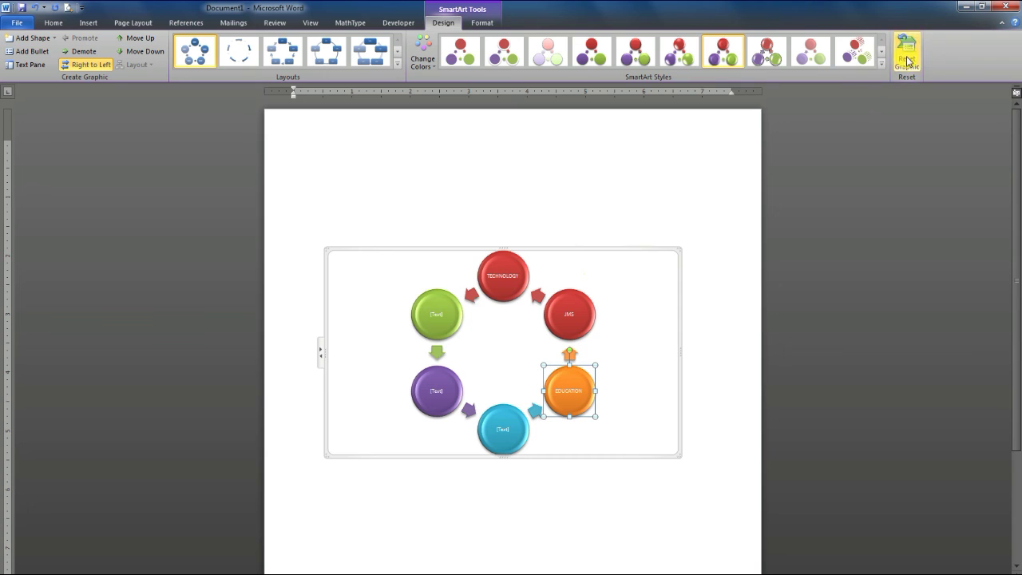
# - Reset the graphic, then undo the reset to restore the left-to-right colourful 3D cycle
pyautogui.click(907, 63)
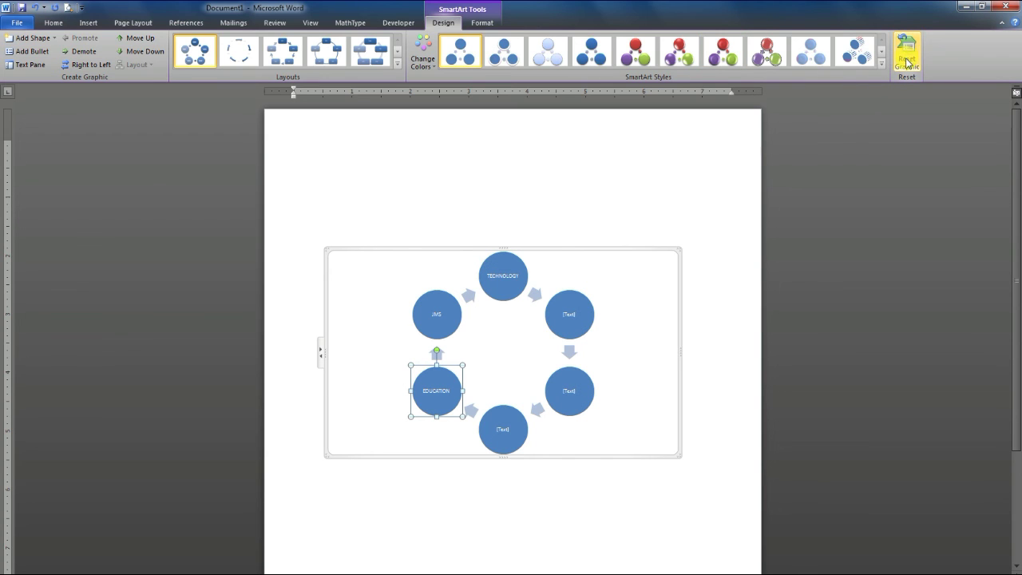
pyautogui.click(478, 248)
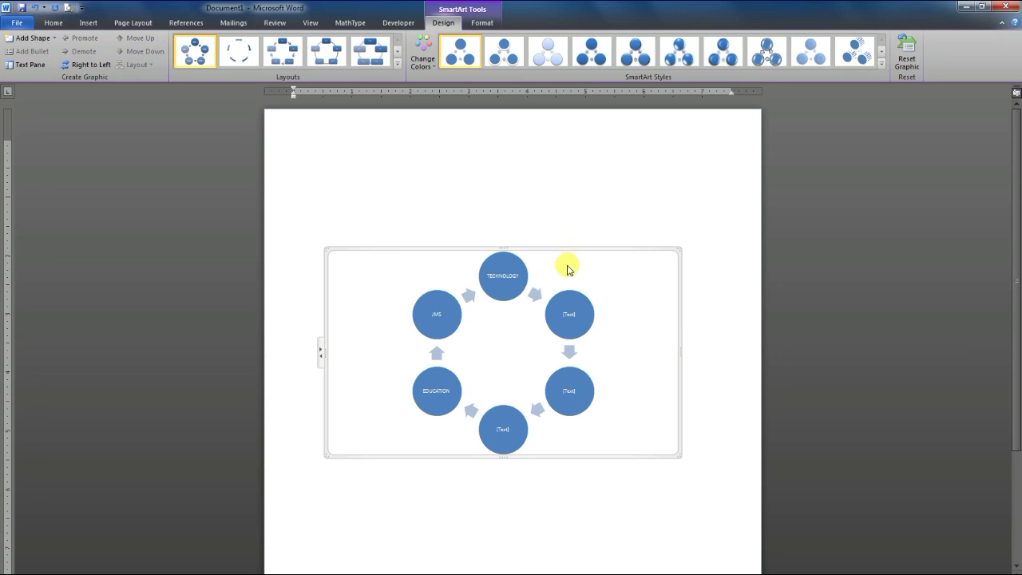
pyautogui.hotkey('ctrl', 'z')
pyautogui.click(356, 196)
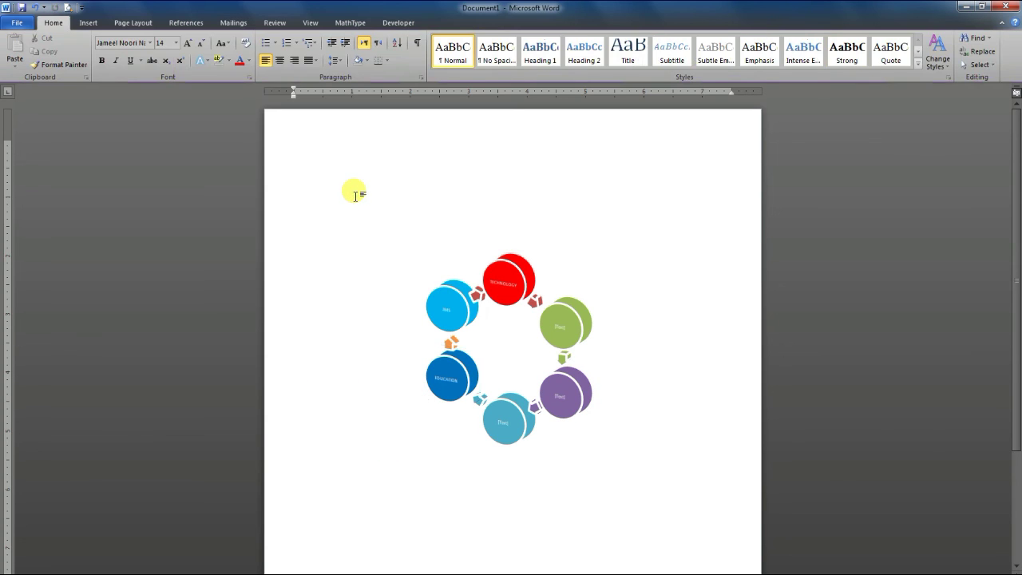